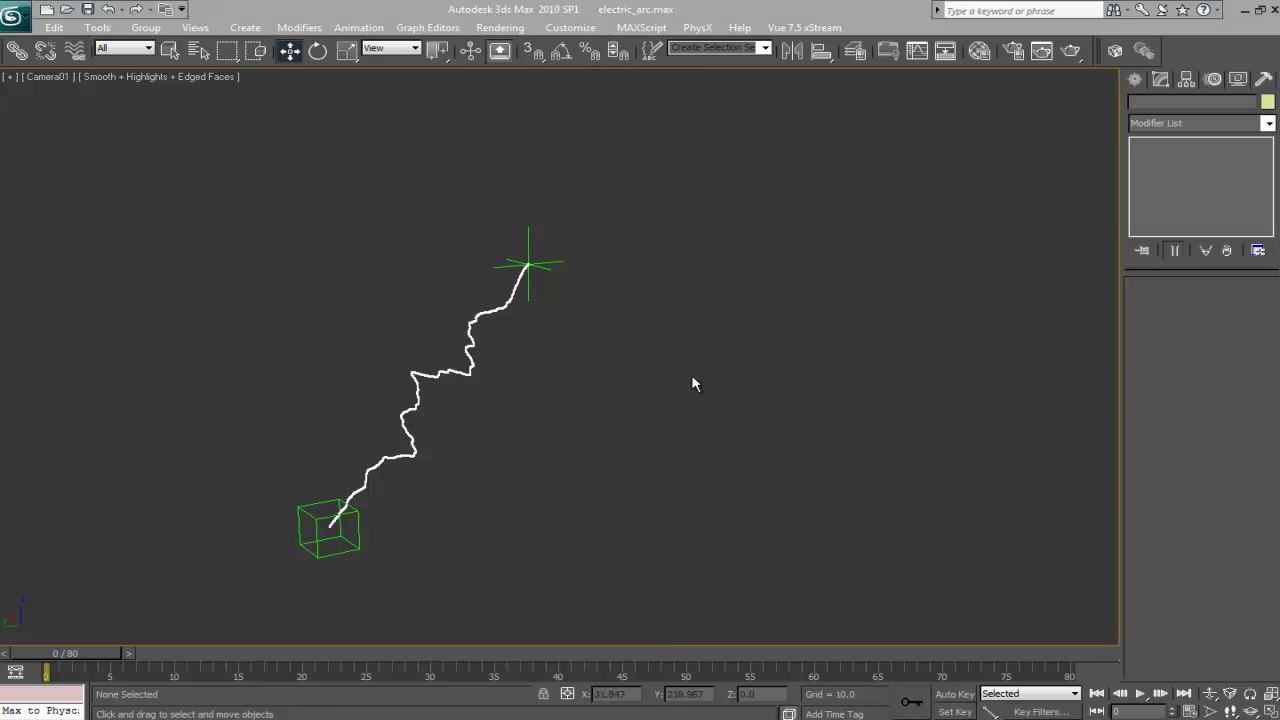
Step: Launch Paint and reposition and resize its window so it covers most of the 3ds Max viewport
{"action": "key", "text": "super"}
{"action": "type", "text": "paint"}
{"action": "key", "text": "Escape"}
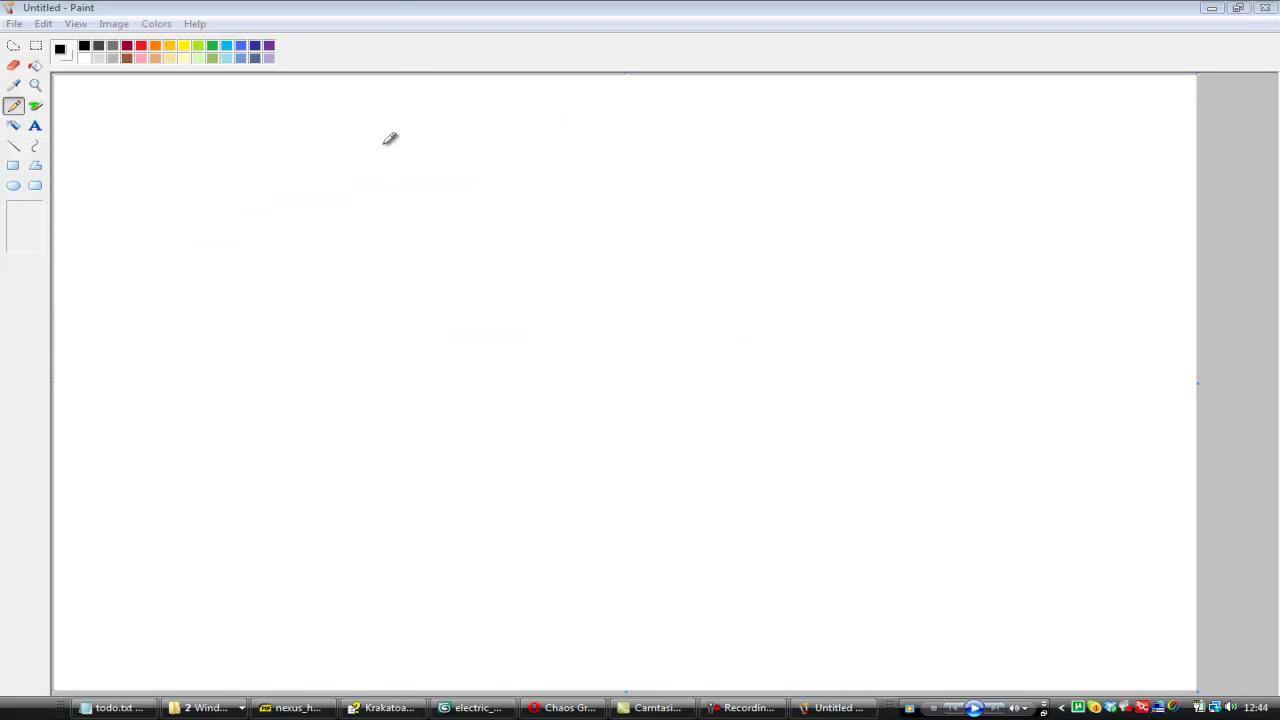
{"action": "mouse_move", "coordinate": [390, 10]}
{"action": "left_mouse_down"}
{"action": "mouse_move", "coordinate": [415, 155]}
{"action": "mouse_move", "coordinate": [232, 74]}
{"action": "left_mouse_up"}
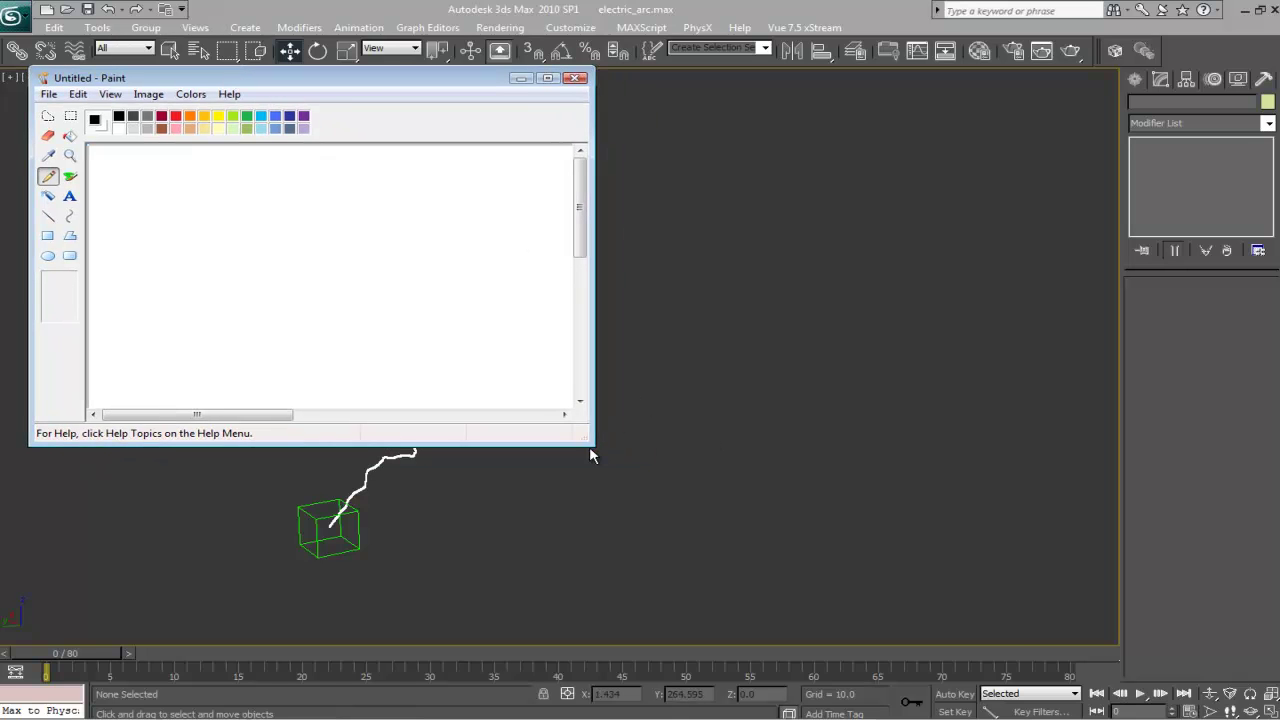
{"action": "left_click_drag", "start_coordinate": [593, 442], "coordinate": [1020, 652]}
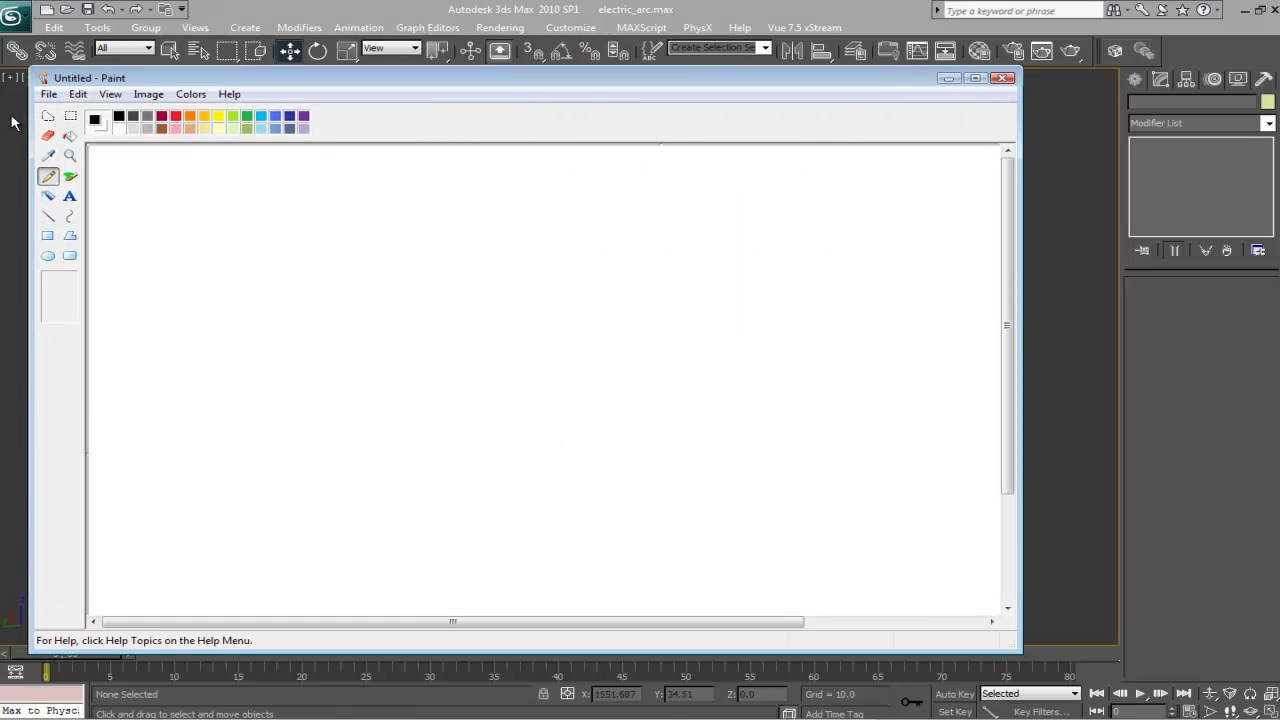
{"action": "left_click", "coordinate": [52, 199]}
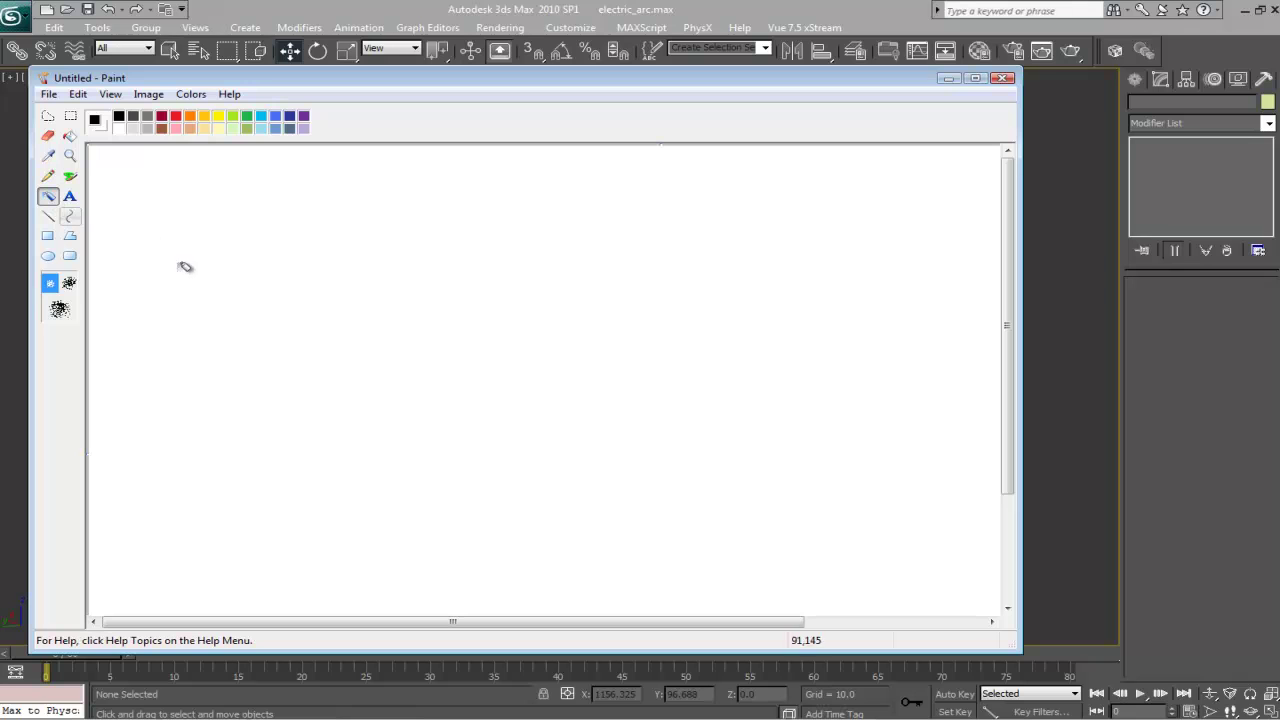
{"action": "left_click_drag", "start_coordinate": [206, 223], "coordinate": [343, 329]}
{"action": "key", "text": "ctrl+z"}
{"action": "left_click", "coordinate": [48, 176]}
{"action": "left_click_drag", "start_coordinate": [168, 228], "coordinate": [331, 331]}
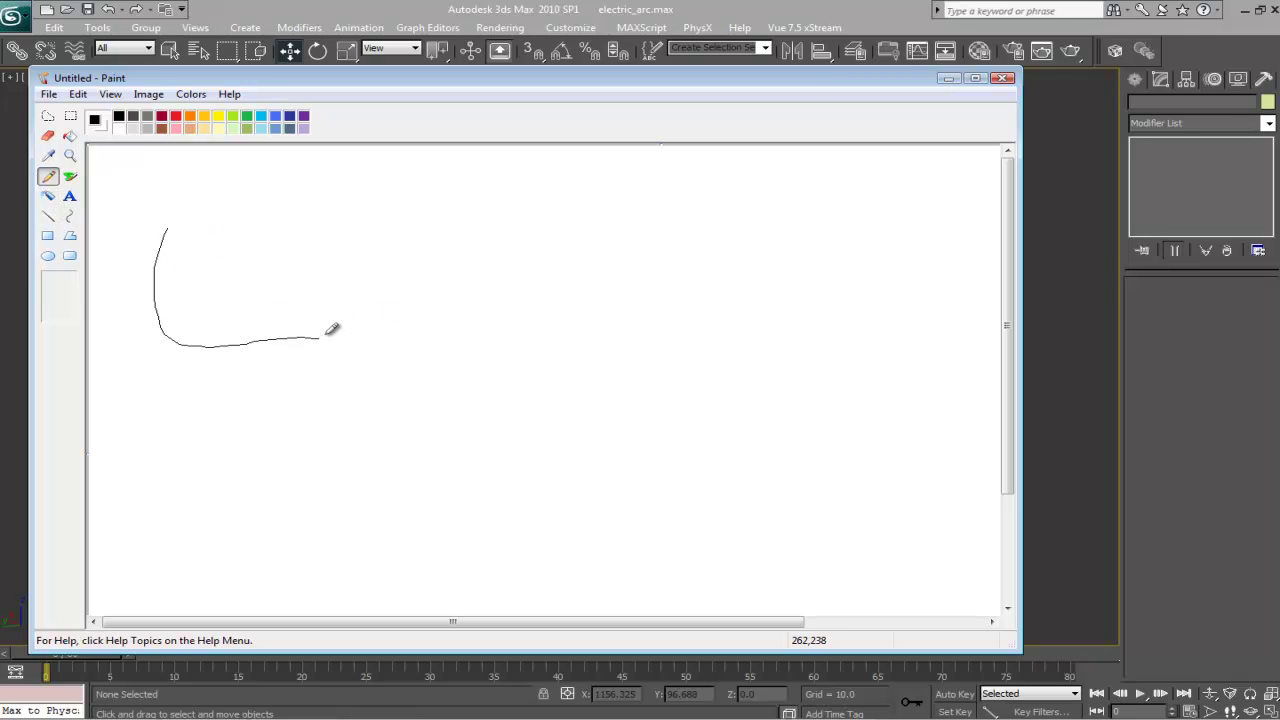
{"action": "key", "text": "ctrl+z"}
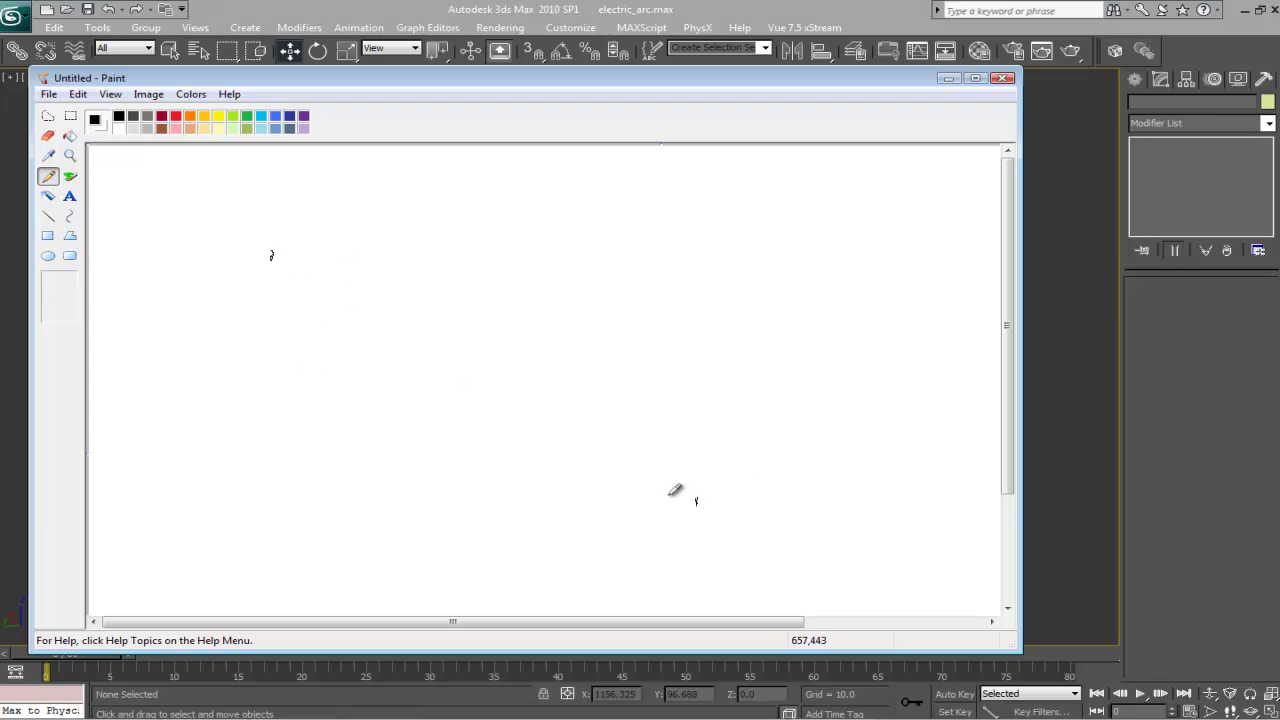
Step: Draw a pencil line joining the two end marks and a zigzag path crossing it, and return to 3ds Max
{"action": "left_click_drag", "start_coordinate": [277, 257], "coordinate": [688, 492]}
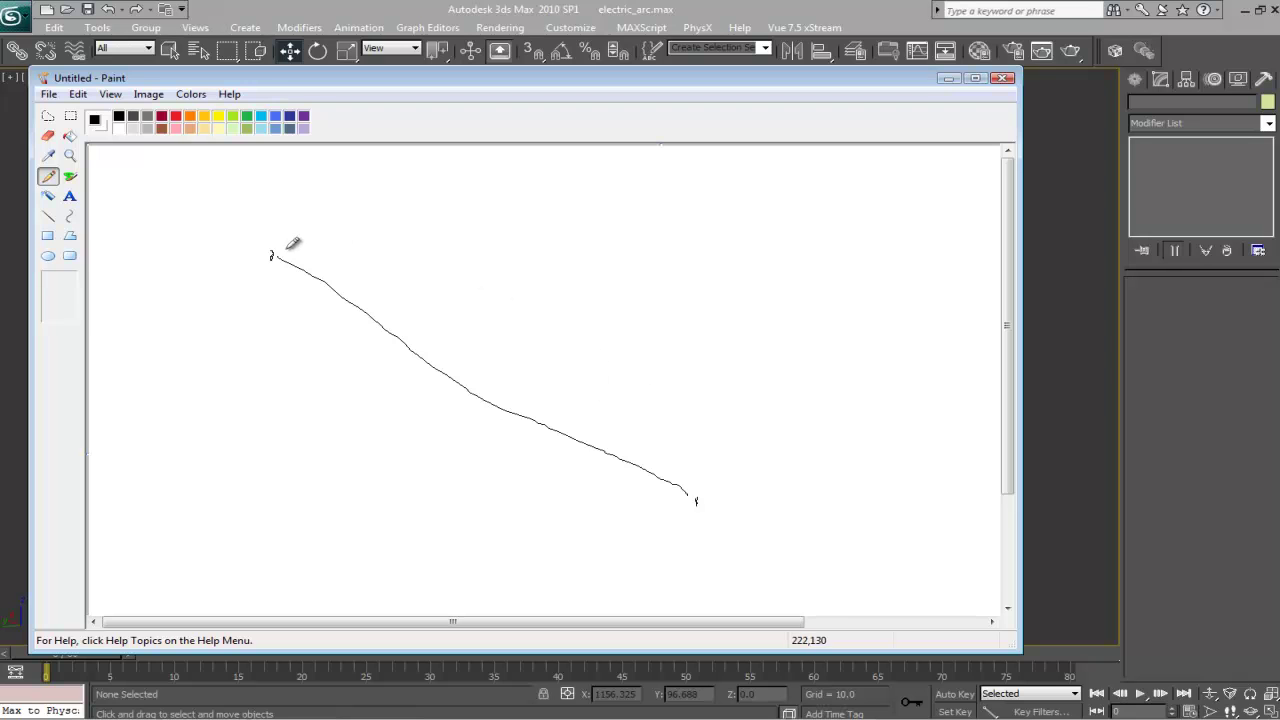
{"action": "mouse_move", "coordinate": [279, 251]}
{"action": "left_mouse_down"}
{"action": "mouse_move", "coordinate": [306, 243]}
{"action": "mouse_move", "coordinate": [331, 309]}
{"action": "mouse_move", "coordinate": [678, 440]}
{"action": "mouse_move", "coordinate": [697, 505]}
{"action": "left_mouse_up"}
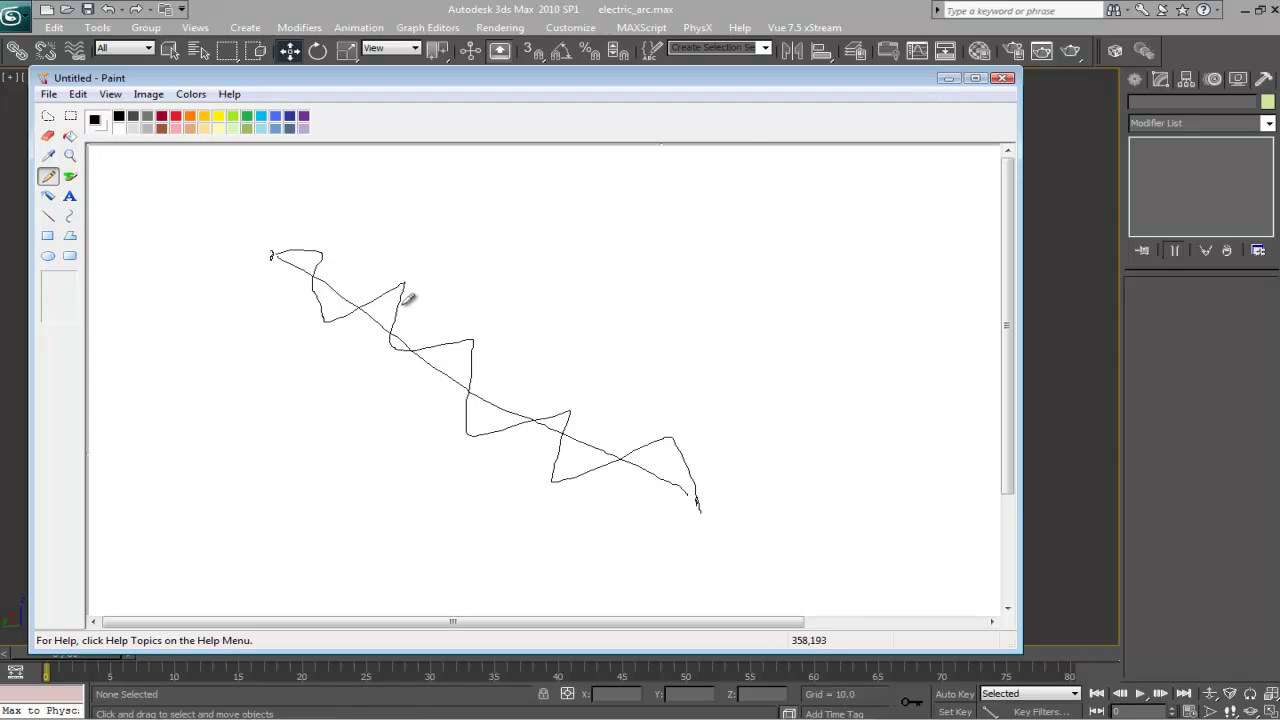
{"action": "left_click", "coordinate": [1030, 140]}
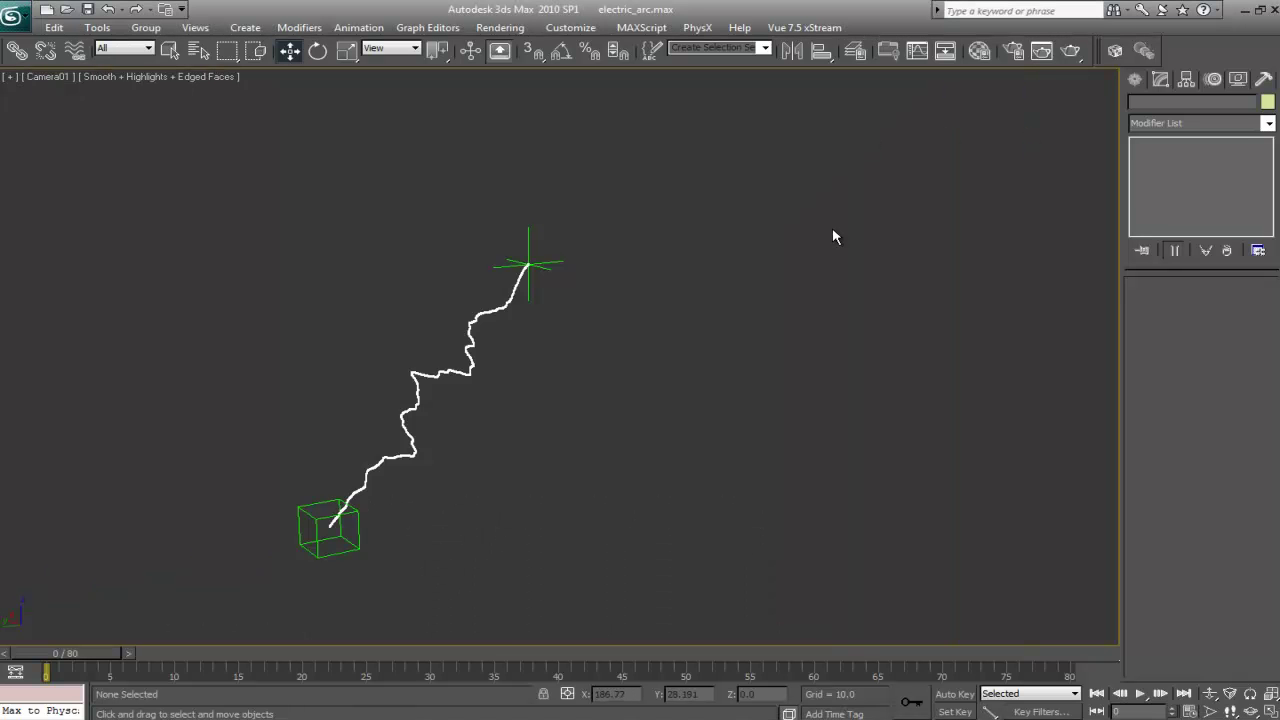
Step: Open the Thinking01 particle editor maximized and examine the Electric arc network from its start to the Position operator
{"action": "key", "text": "alt+Tab"}
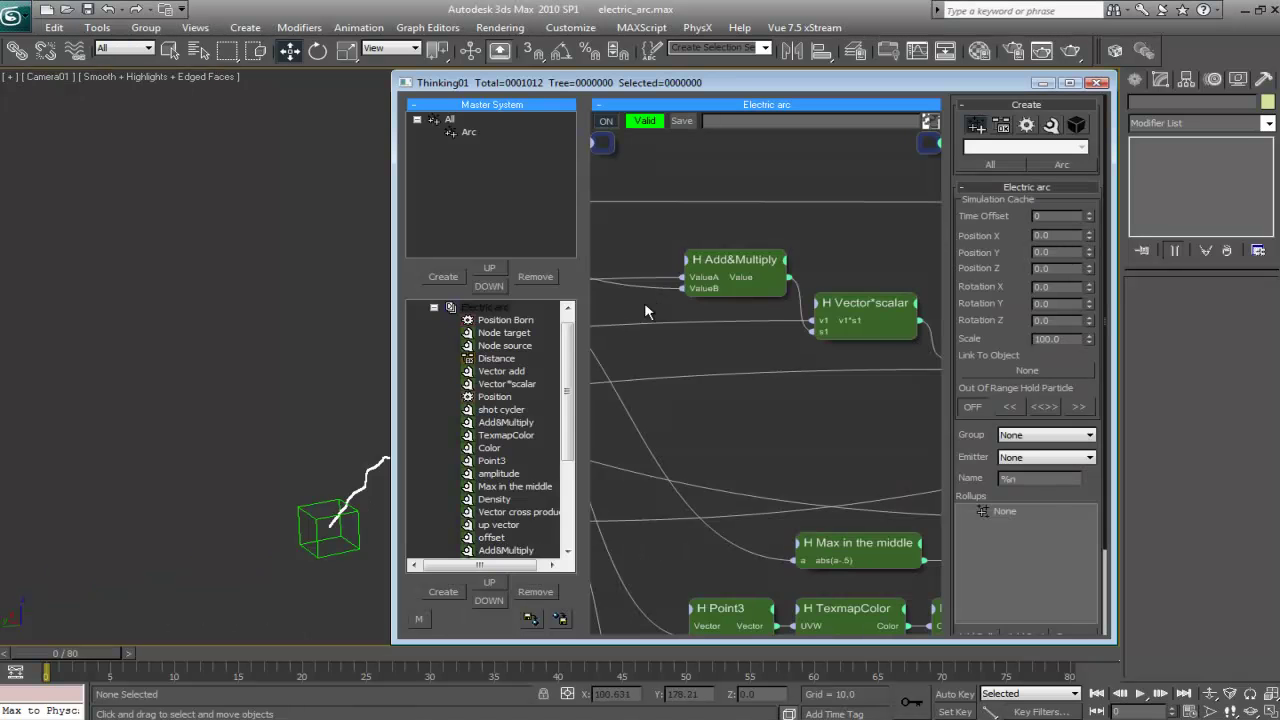
{"action": "double_click", "coordinate": [551, 83]}
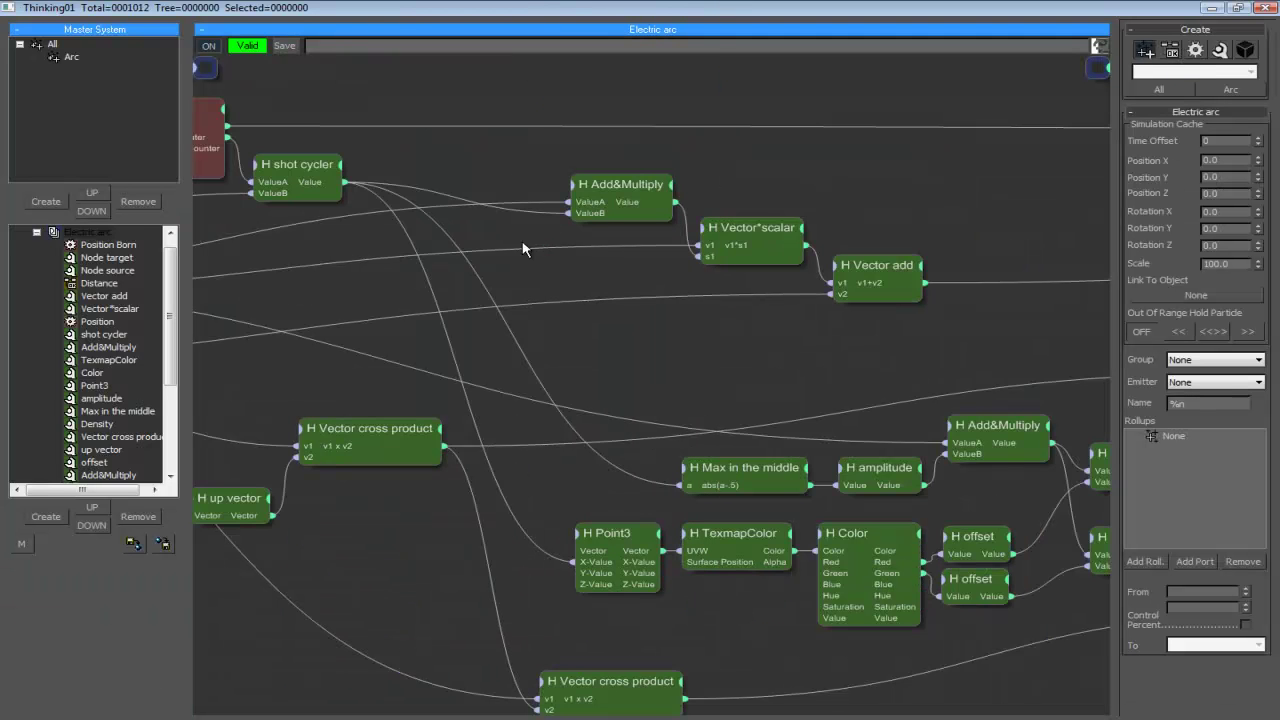
{"action": "middle_click_drag", "start_coordinate": [764, 250], "coordinate": [1100, 200]}
{"action": "middle_click_drag", "start_coordinate": [717, 257], "coordinate": [161, 308]}
{"action": "middle_click_drag", "start_coordinate": [713, 304], "coordinate": [491, 283]}
{"action": "middle_click_drag", "start_coordinate": [726, 277], "coordinate": [527, 303]}
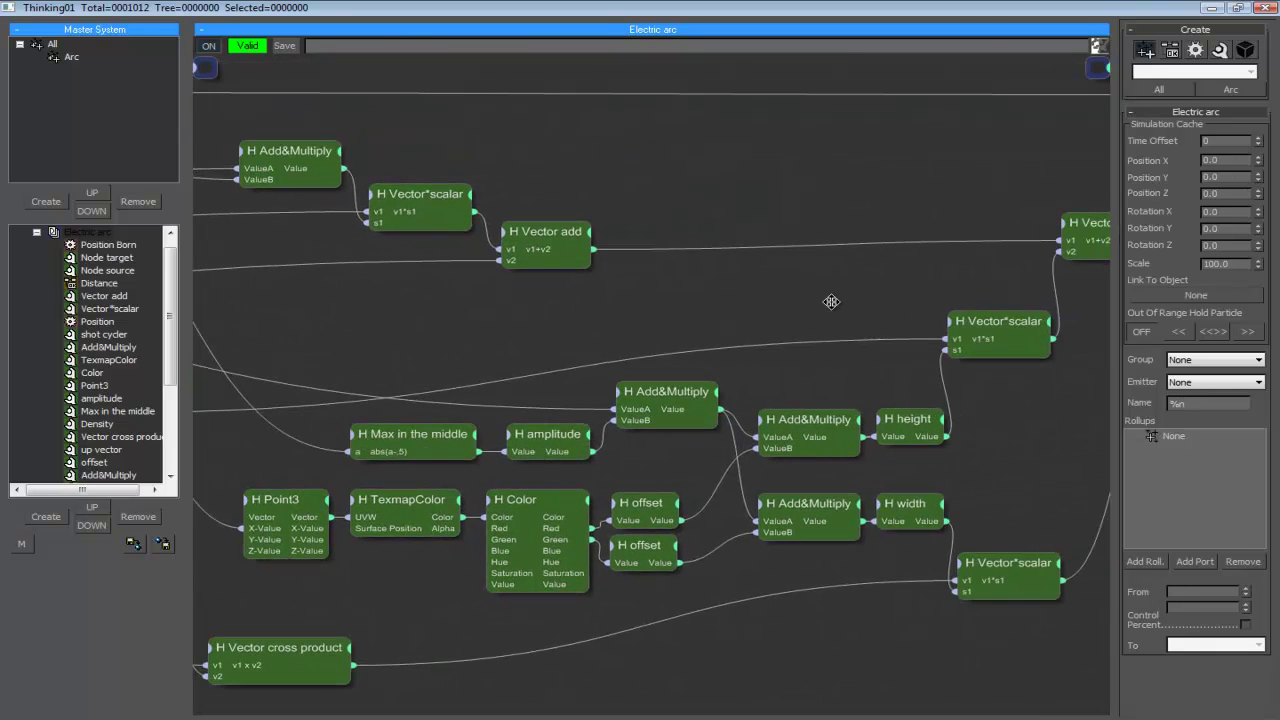
{"action": "mouse_move", "coordinate": [832, 302]}
{"action": "middle_mouse_down"}
{"action": "mouse_move", "coordinate": [683, 330]}
{"action": "mouse_move", "coordinate": [597, 324]}
{"action": "middle_mouse_up"}
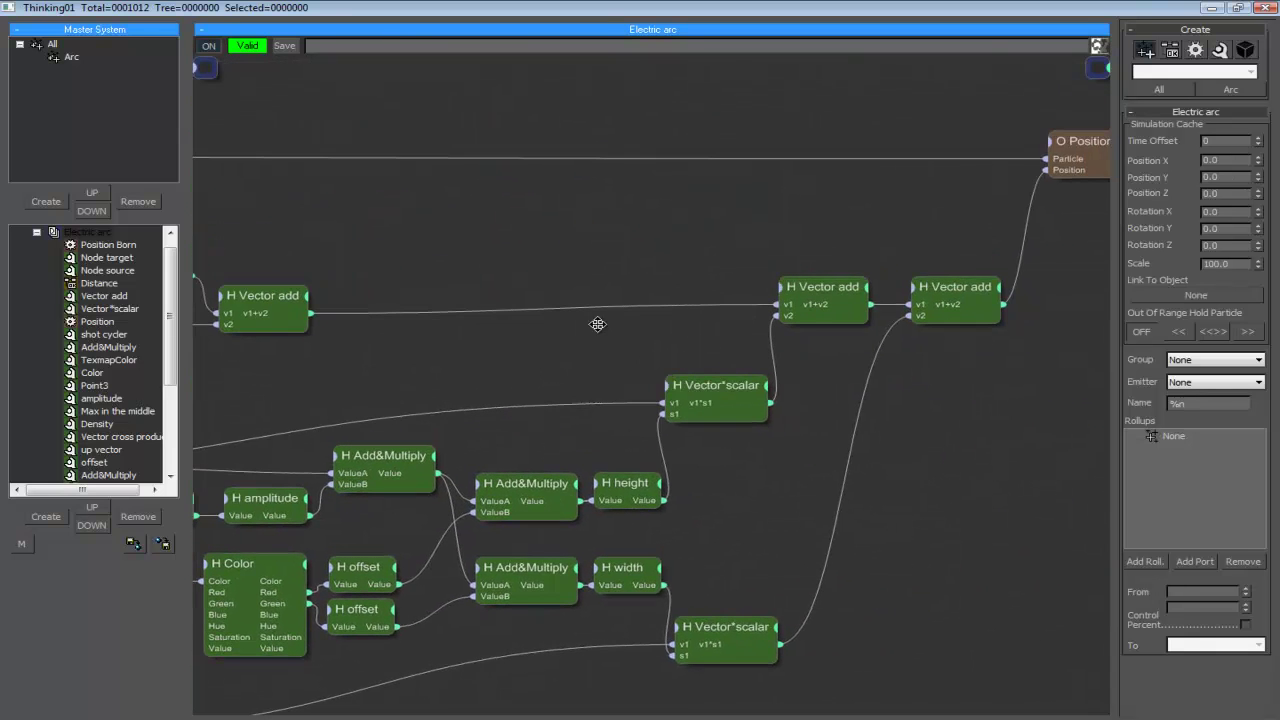
Step: Reconnect the Position operator's Position input to the output of the Vector*scalar node that precedes the first Vector add
{"action": "left_click", "coordinate": [1083, 171]}
{"action": "middle_click_drag", "start_coordinate": [788, 174], "coordinate": [1092, 213]}
{"action": "middle_click_drag", "start_coordinate": [370, 259], "coordinate": [863, 233]}
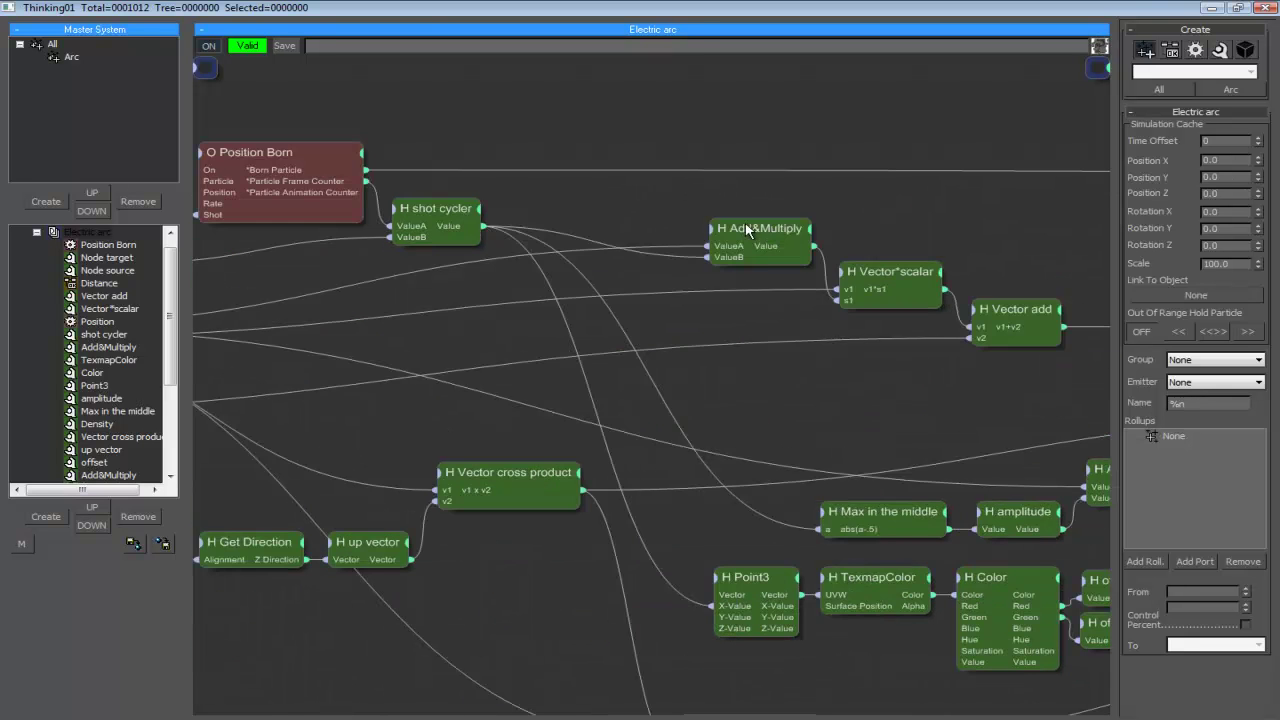
{"action": "middle_click_drag", "start_coordinate": [637, 182], "coordinate": [460, 232]}
{"action": "middle_click_drag", "start_coordinate": [666, 218], "coordinate": [458, 254]}
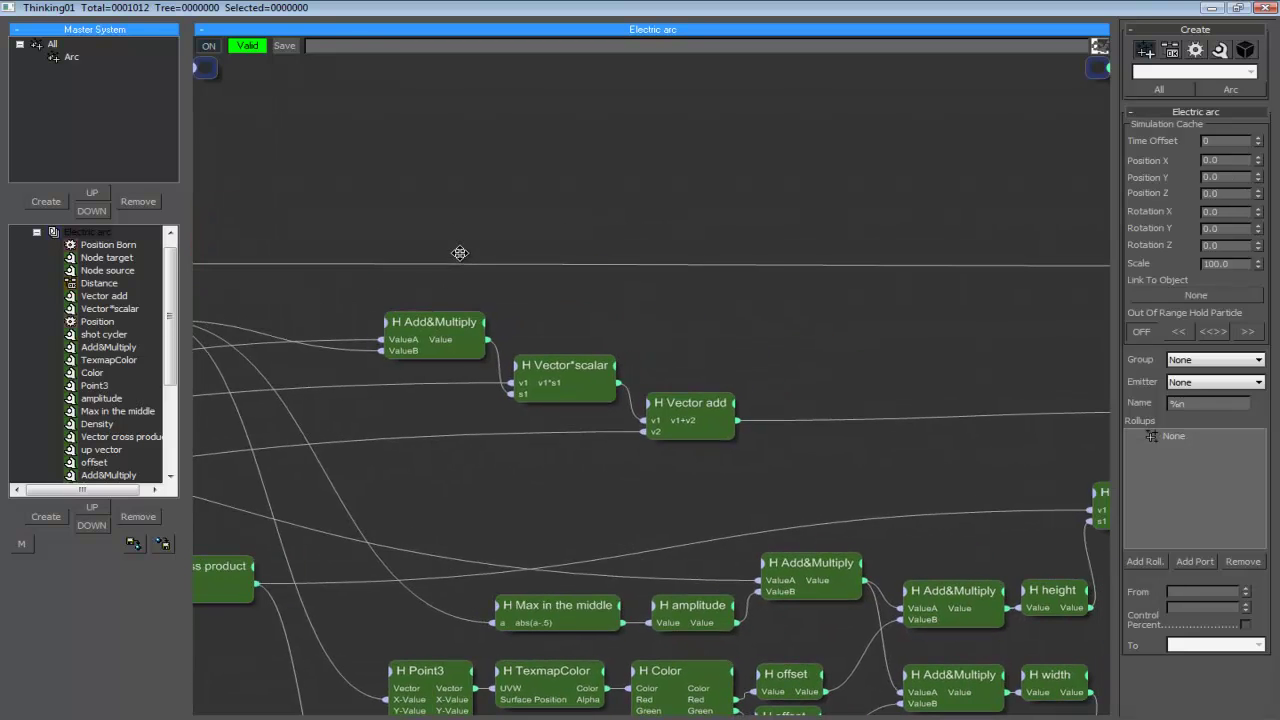
{"action": "middle_click_drag", "start_coordinate": [600, 256], "coordinate": [566, 259]}
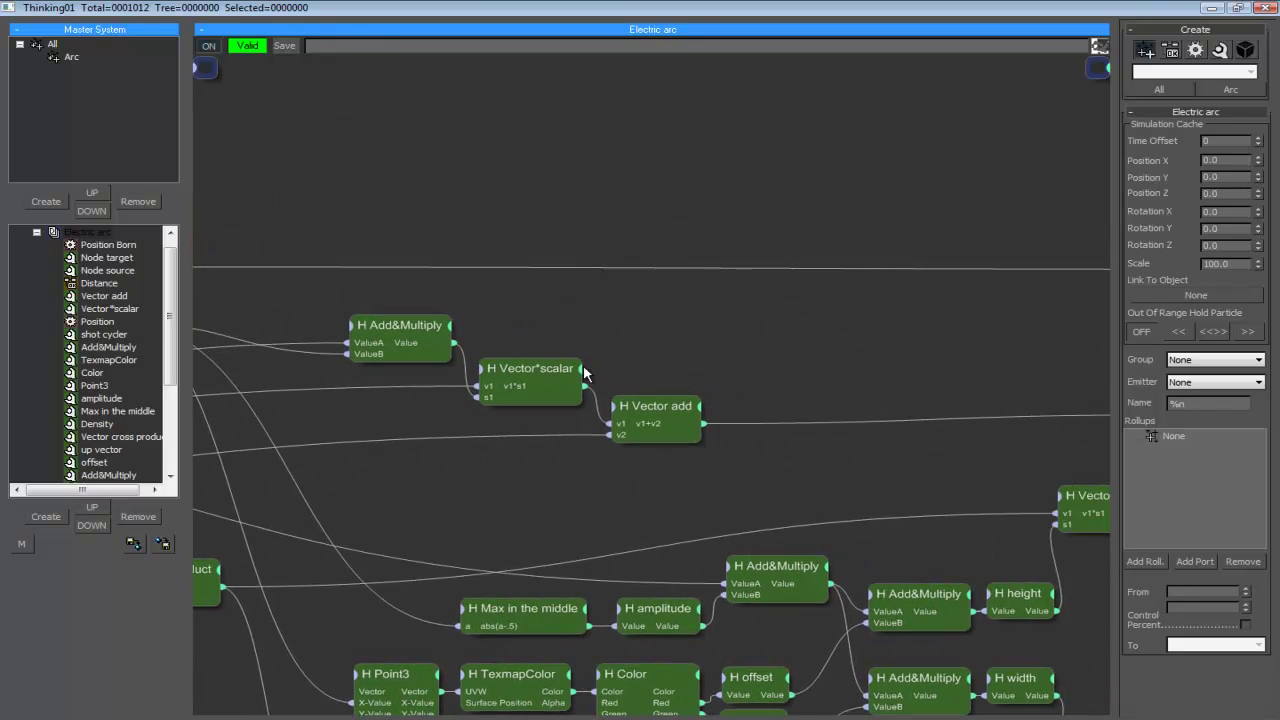
{"action": "left_click_drag", "start_coordinate": [583, 386], "coordinate": [1100, 283]}
{"action": "middle_click_drag", "start_coordinate": [360, 227], "coordinate": [733, 204]}
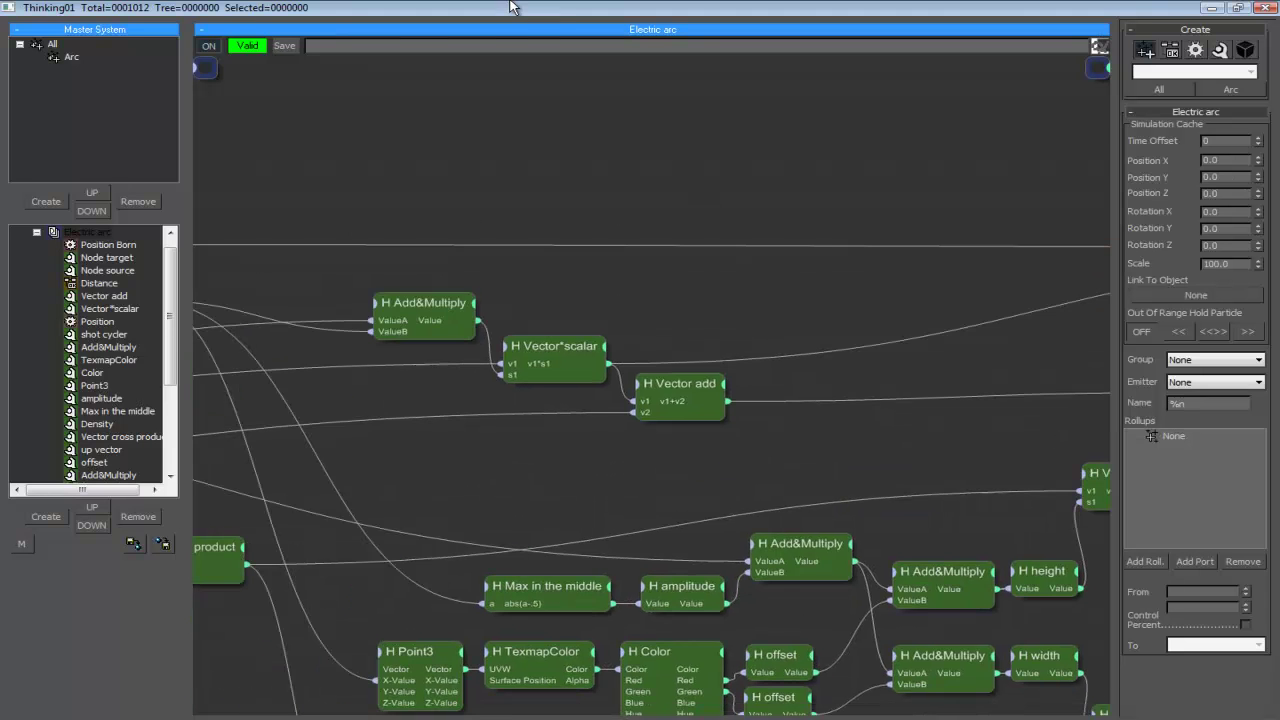
Step: Restore the particle editor to its smaller window and show the particle line in the Perspective view, zoomed out
{"action": "double_click", "coordinate": [510, 7]}
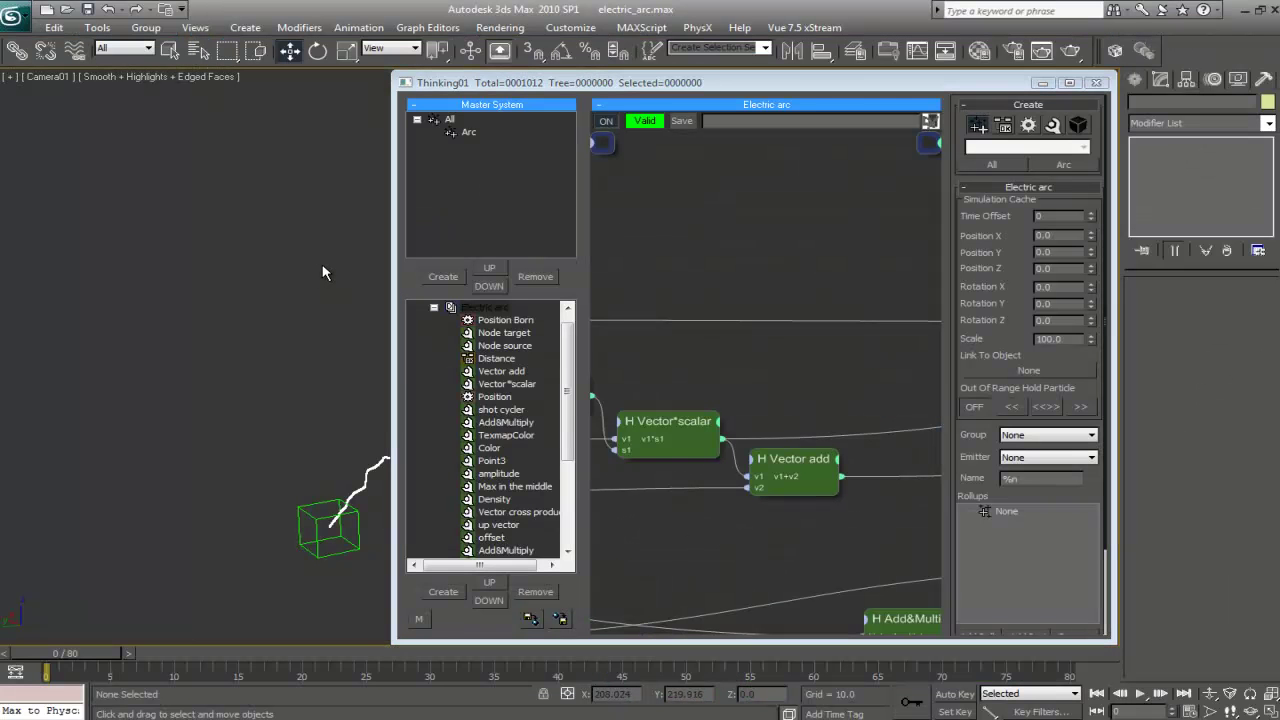
{"action": "key", "text": "p"}
{"action": "middle_click_drag", "start_coordinate": [290, 277], "coordinate": [0, 282]}
{"action": "scroll", "coordinate": [259, 323], "scroll_direction": "down", "scroll_amount": 4}
{"action": "scroll", "coordinate": [259, 323], "scroll_direction": "down", "scroll_amount": 4}
{"action": "middle_click_drag", "start_coordinate": [222, 309], "coordinate": [139, 323]}
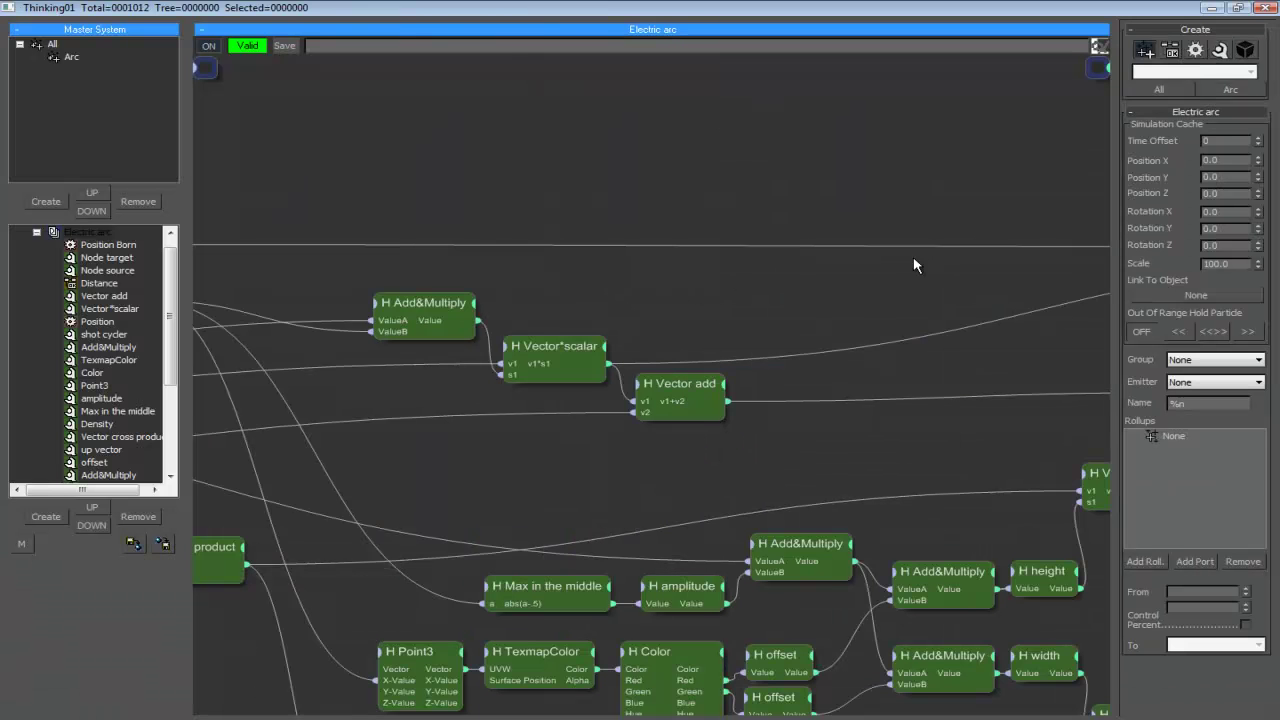
Step: Detach the Position operator's Position input from the Vector*scalar node and connect it to the first Vector add node's output
{"action": "middle_click_drag", "start_coordinate": [913, 265], "coordinate": [709, 277]}
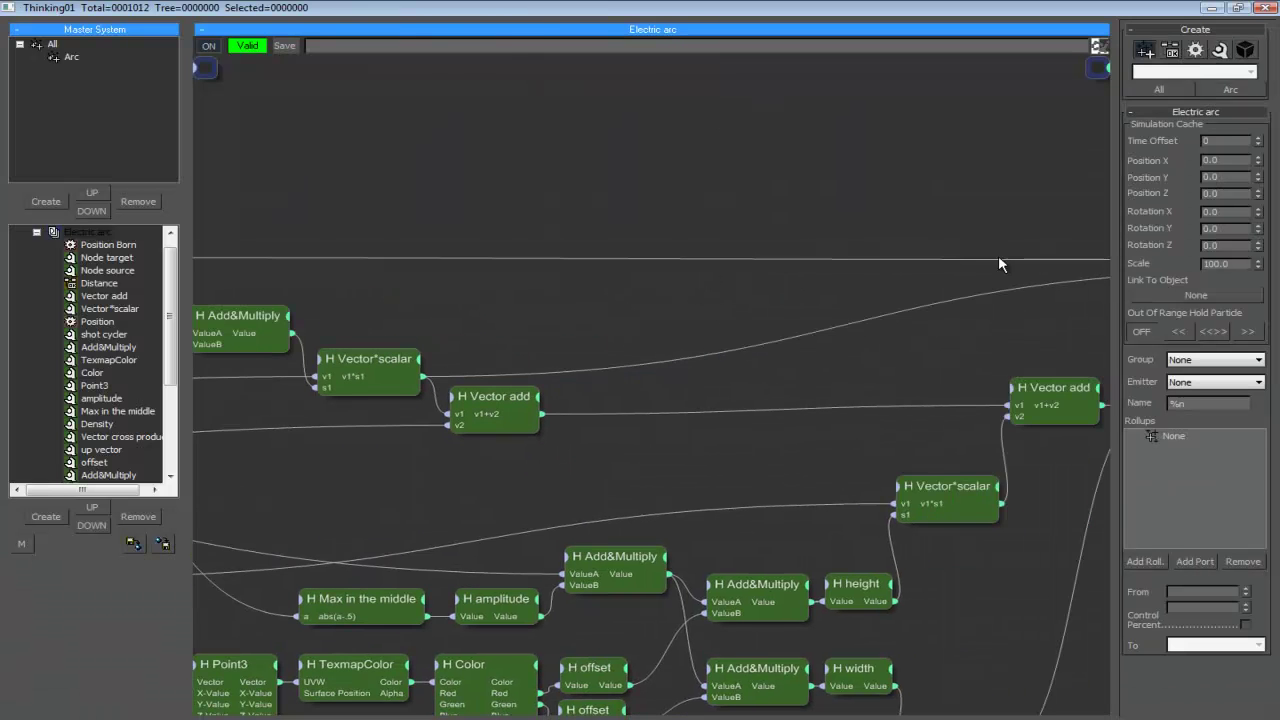
{"action": "middle_click_drag", "start_coordinate": [1000, 263], "coordinate": [703, 251]}
{"action": "left_click", "coordinate": [998, 271]}
{"action": "middle_click_drag", "start_coordinate": [837, 306], "coordinate": [1177, 268]}
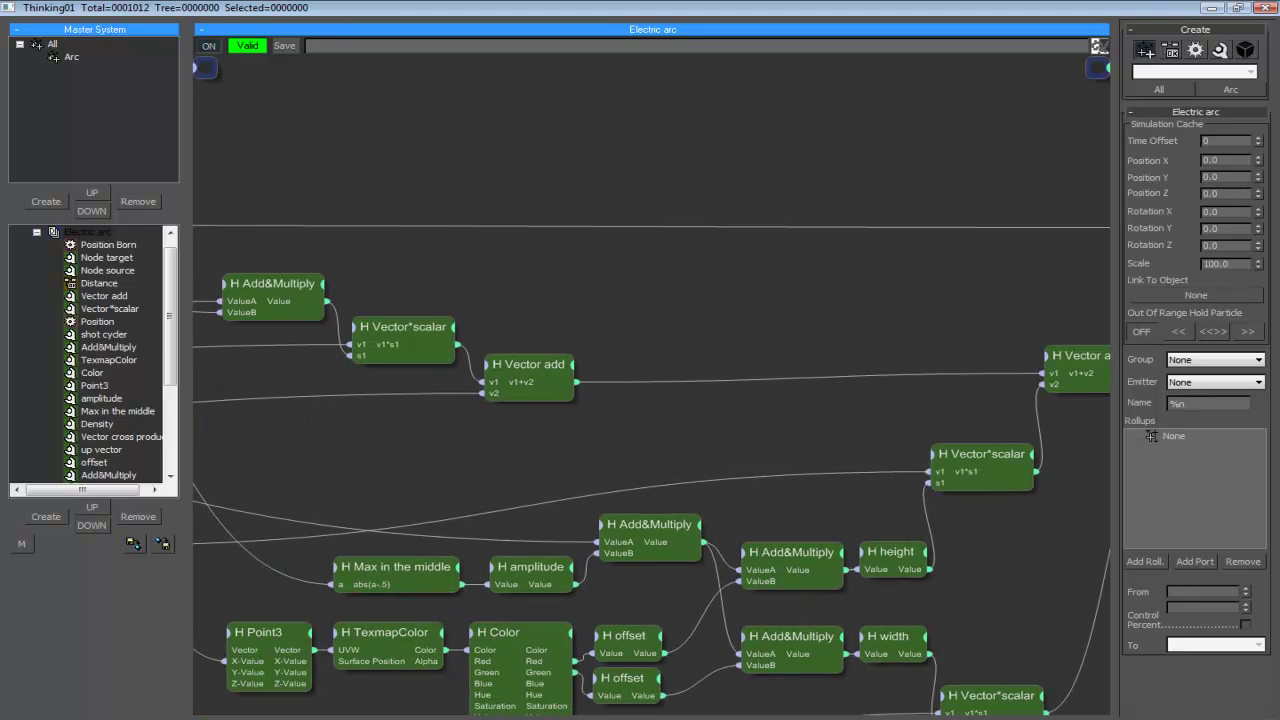
{"action": "middle_click_drag", "start_coordinate": [1108, 150], "coordinate": [962, 145]}
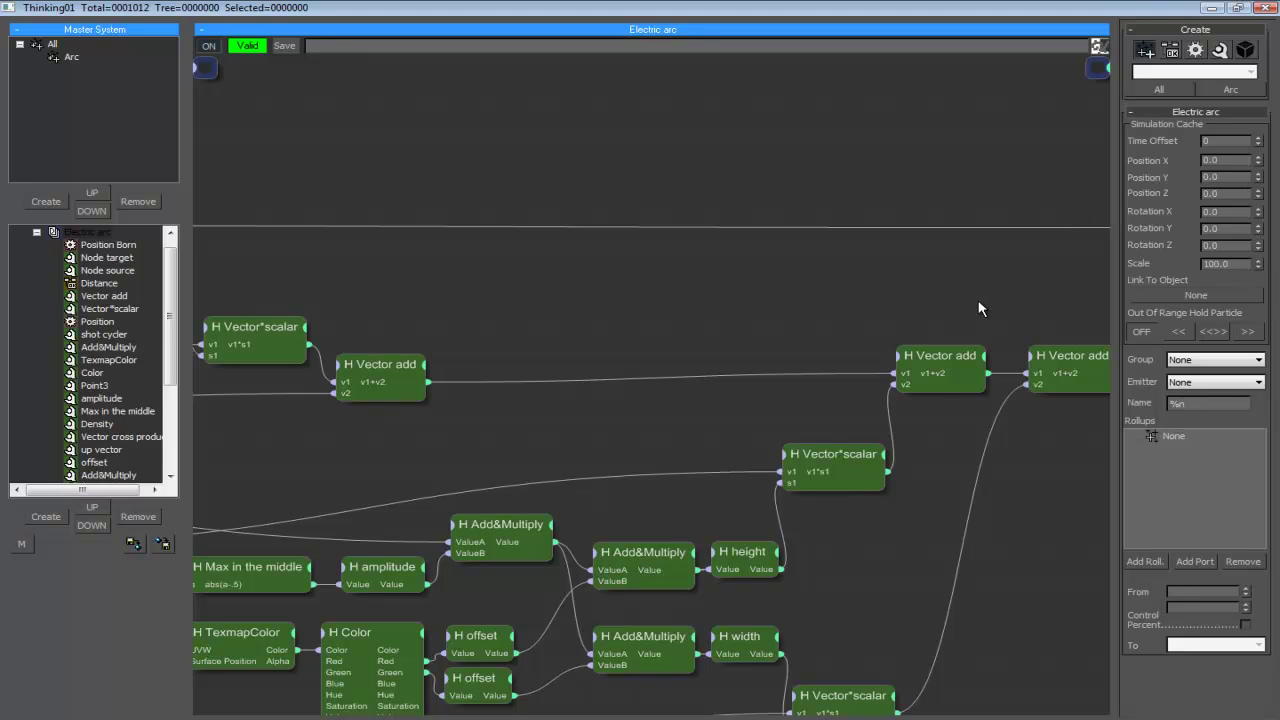
{"action": "middle_click_drag", "start_coordinate": [955, 303], "coordinate": [896, 315]}
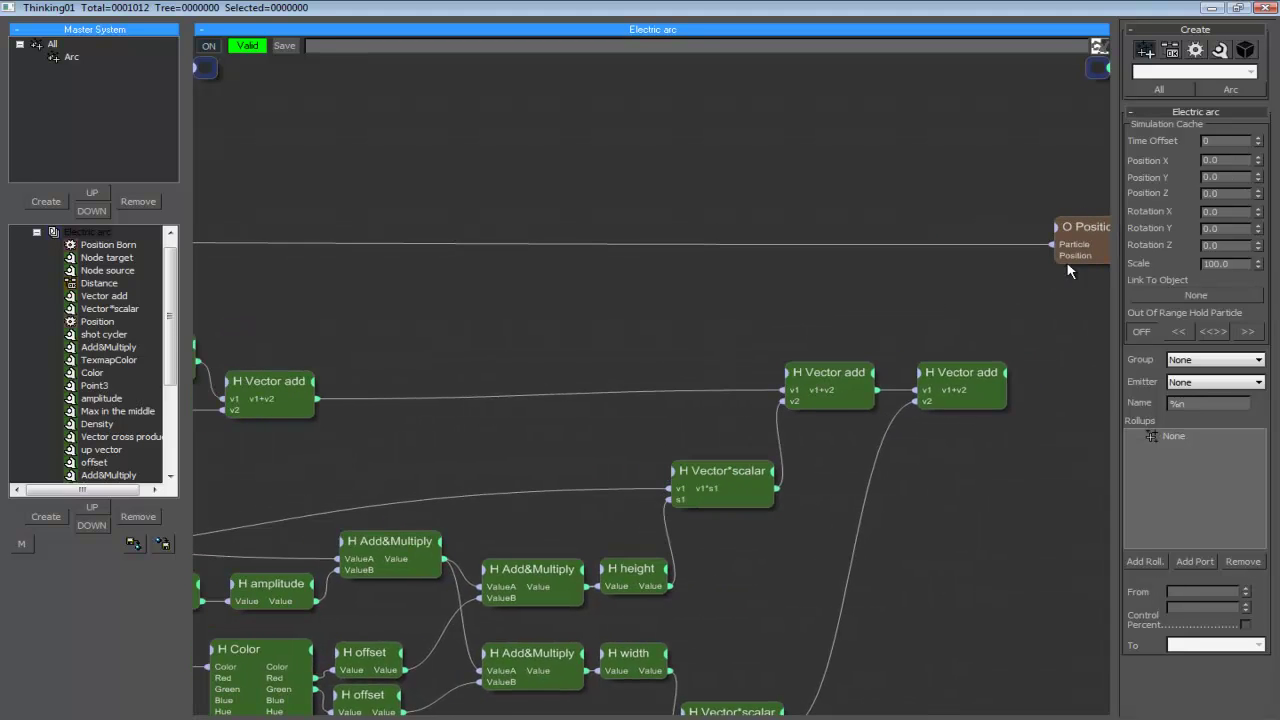
{"action": "left_click_drag", "start_coordinate": [854, 314], "coordinate": [344, 398]}
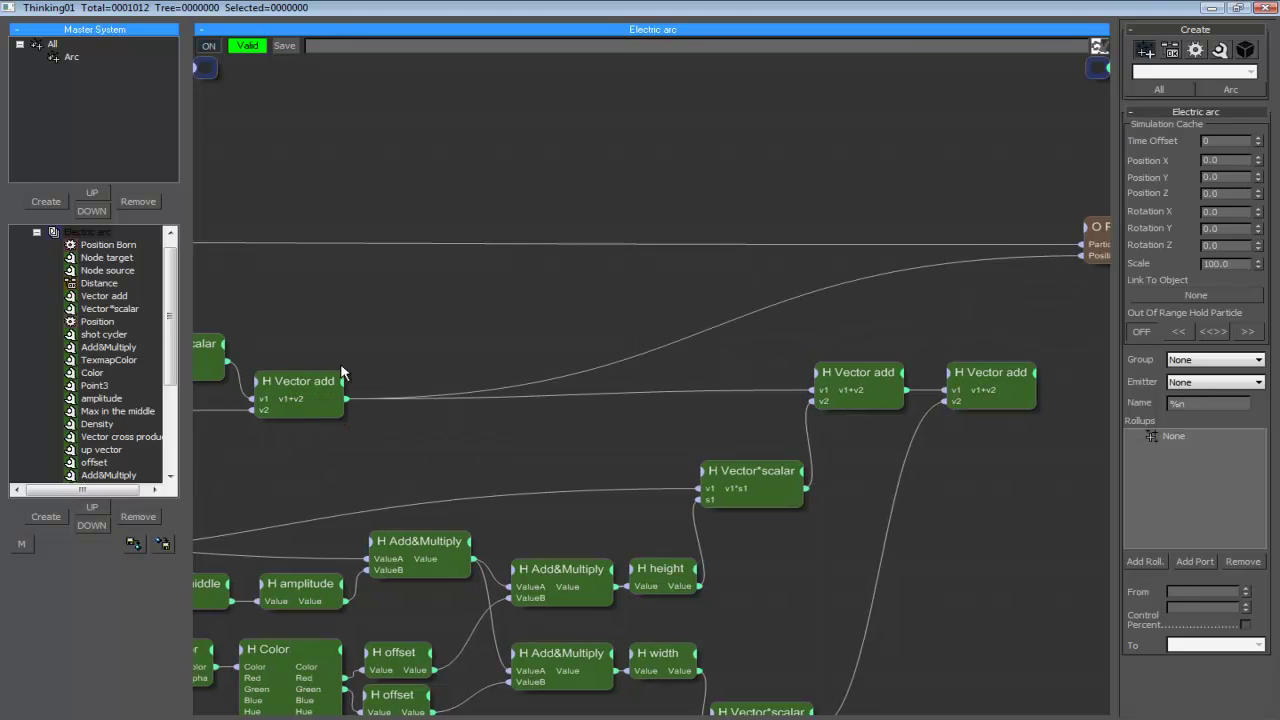
Step: Restore the smaller editor window and select the cross-shaped point helper at the upper end of the particle line
{"action": "middle_click_drag", "start_coordinate": [382, 323], "coordinate": [897, 306]}
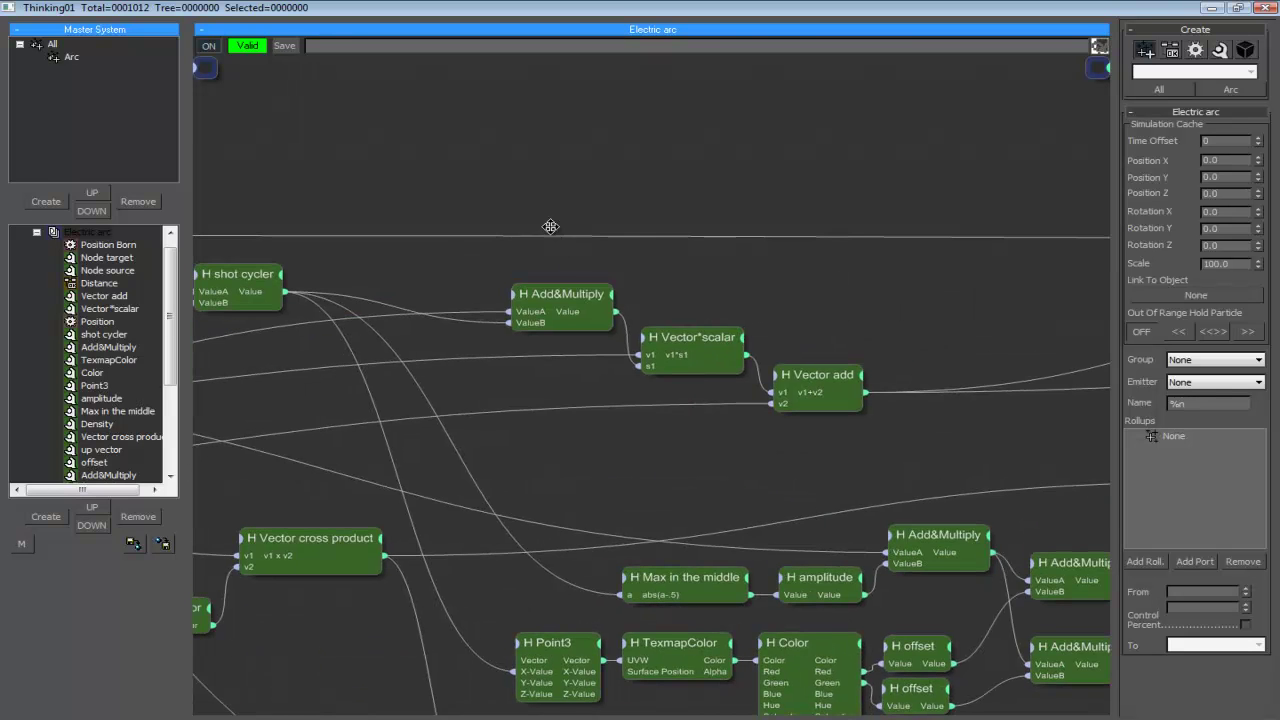
{"action": "middle_click_drag", "start_coordinate": [550, 227], "coordinate": [1051, 190]}
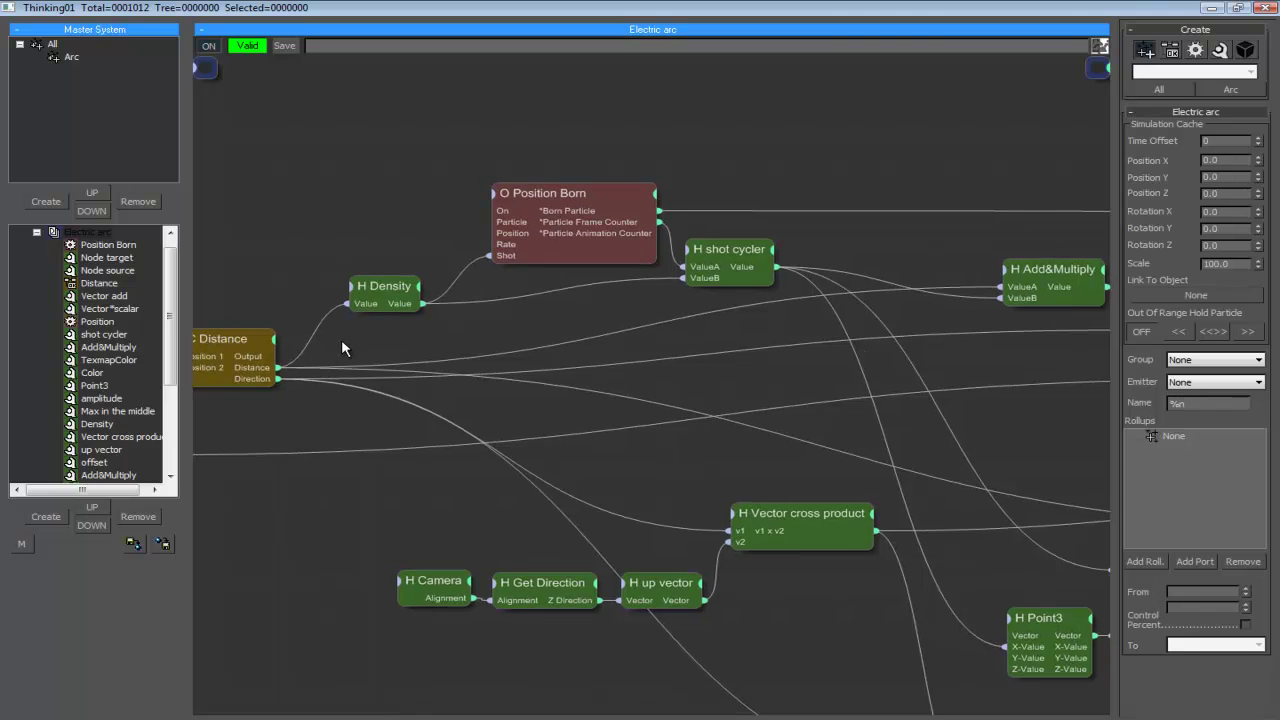
{"action": "middle_click_drag", "start_coordinate": [341, 347], "coordinate": [563, 337]}
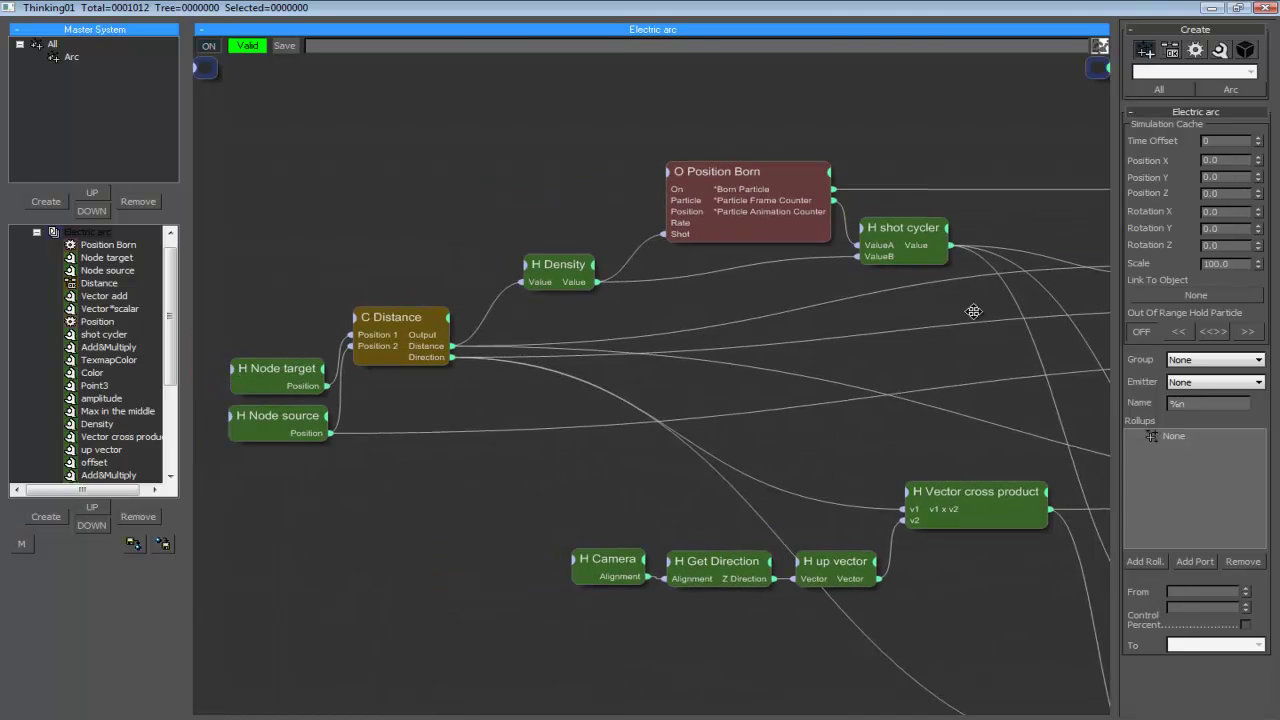
{"action": "middle_click_drag", "start_coordinate": [973, 311], "coordinate": [403, 334]}
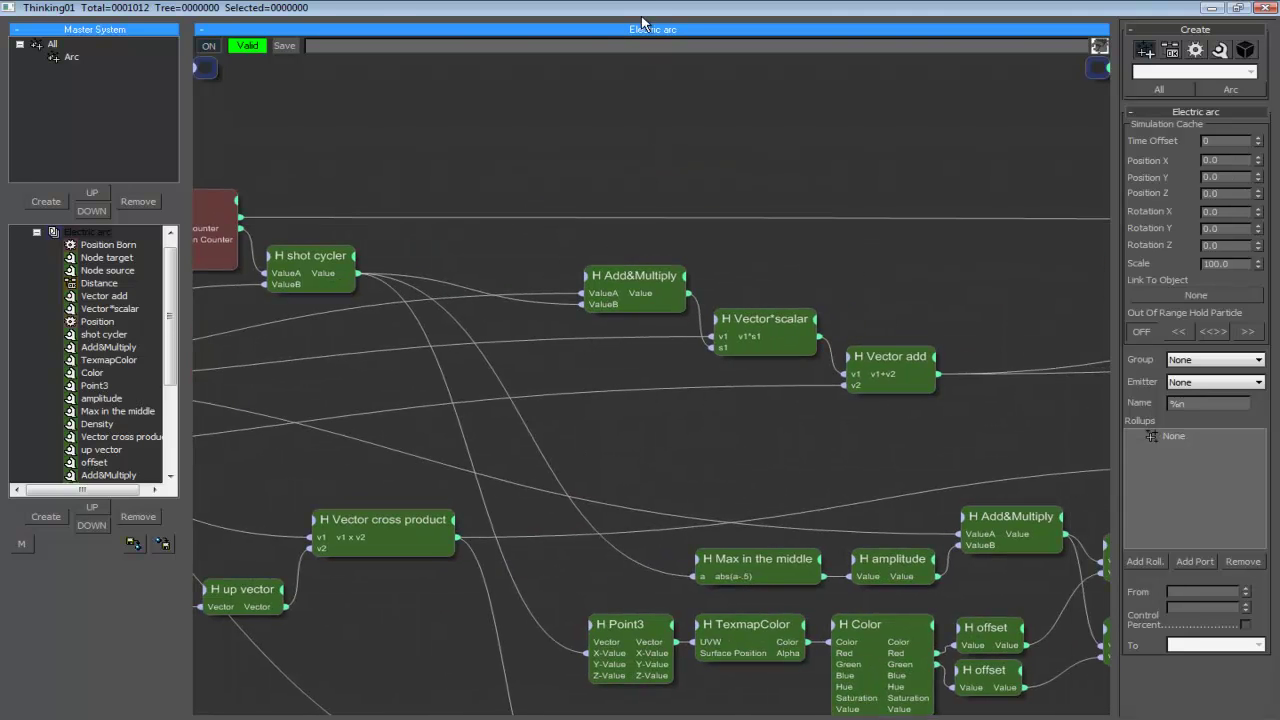
{"action": "double_click", "coordinate": [636, 8]}
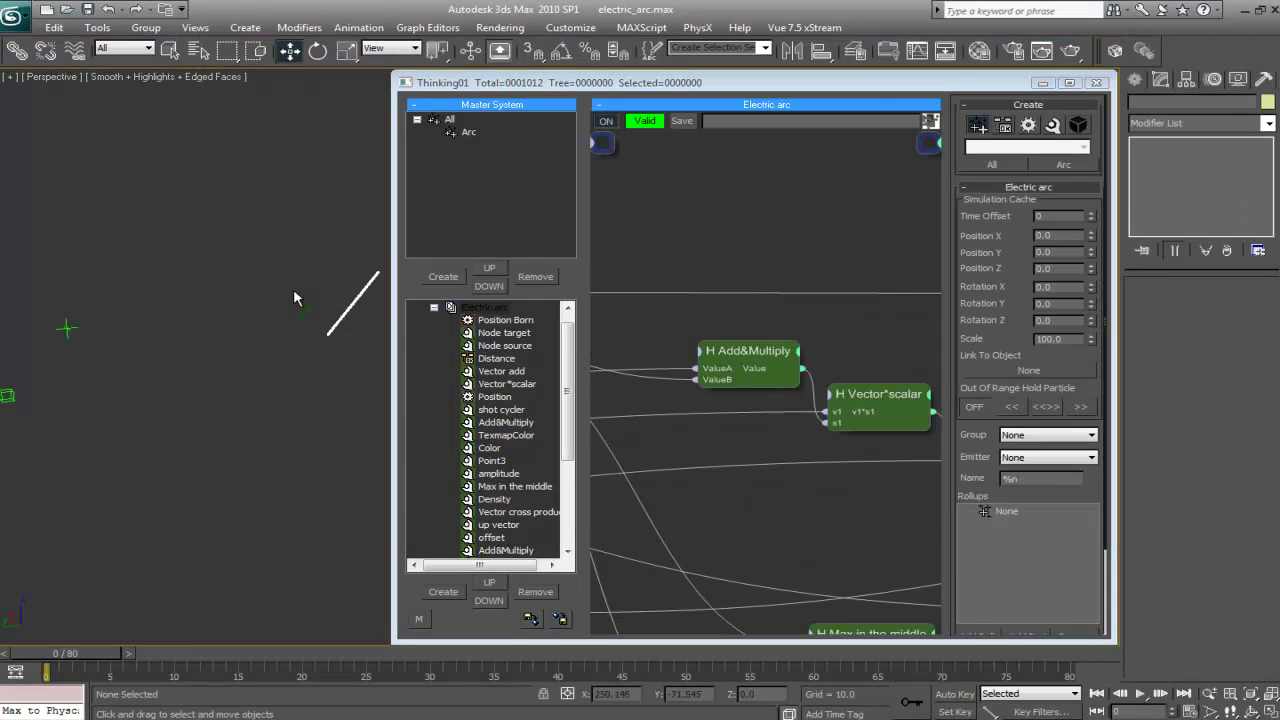
{"action": "middle_click_drag", "start_coordinate": [291, 298], "coordinate": [381, 384]}
{"action": "key", "text": "q"}
{"action": "left_click", "coordinate": [160, 275]}
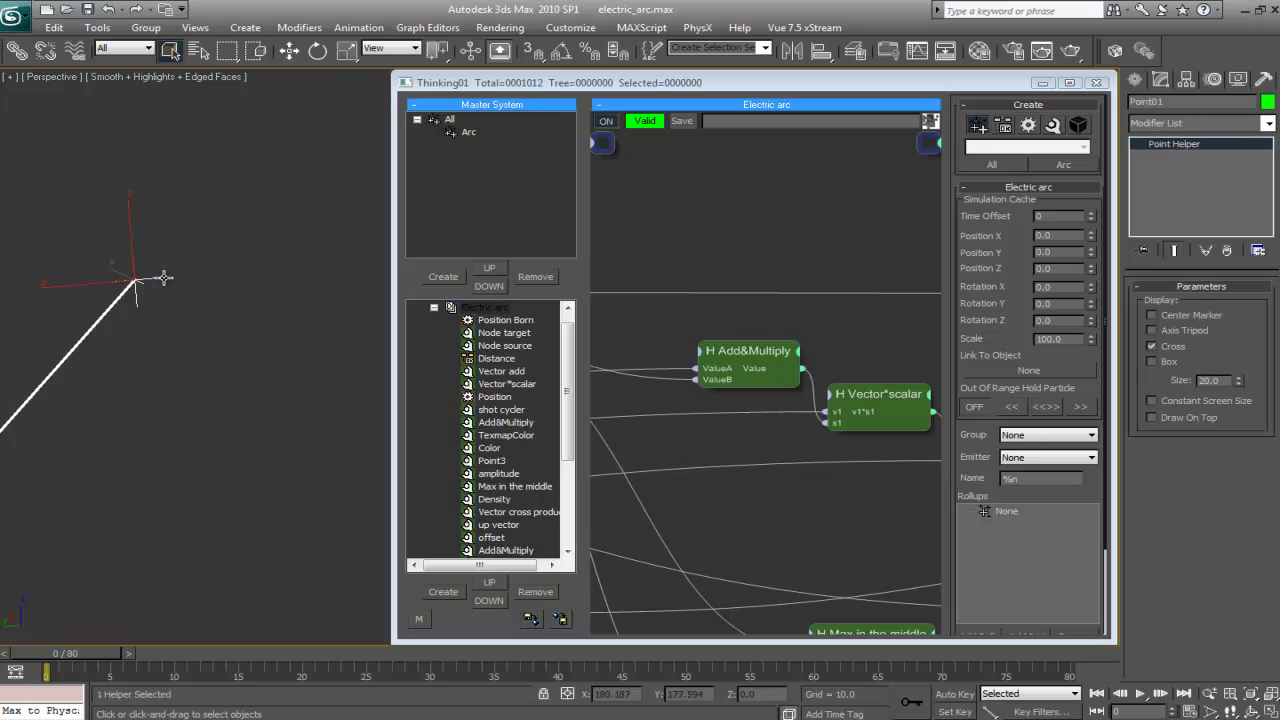
Step: Set the Density node's value to 1.0 in the Electric arc network
{"action": "middle_click_drag", "start_coordinate": [163, 277], "coordinate": [322, 345]}
{"action": "scroll", "coordinate": [252, 362], "scroll_direction": "up", "scroll_amount": 2}
{"action": "middle_click_drag", "start_coordinate": [178, 383], "coordinate": [432, 372]}
{"action": "scroll", "coordinate": [211, 363], "scroll_direction": "up", "scroll_amount": 3}
{"action": "middle_click_drag", "start_coordinate": [741, 290], "coordinate": [900, 262]}
{"action": "middle_click_drag", "start_coordinate": [746, 331], "coordinate": [956, 323]}
{"action": "left_click", "coordinate": [767, 271]}
{"action": "double_click", "coordinate": [1055, 204]}
{"action": "type", "text": "1"}
{"action": "key", "text": "Return"}
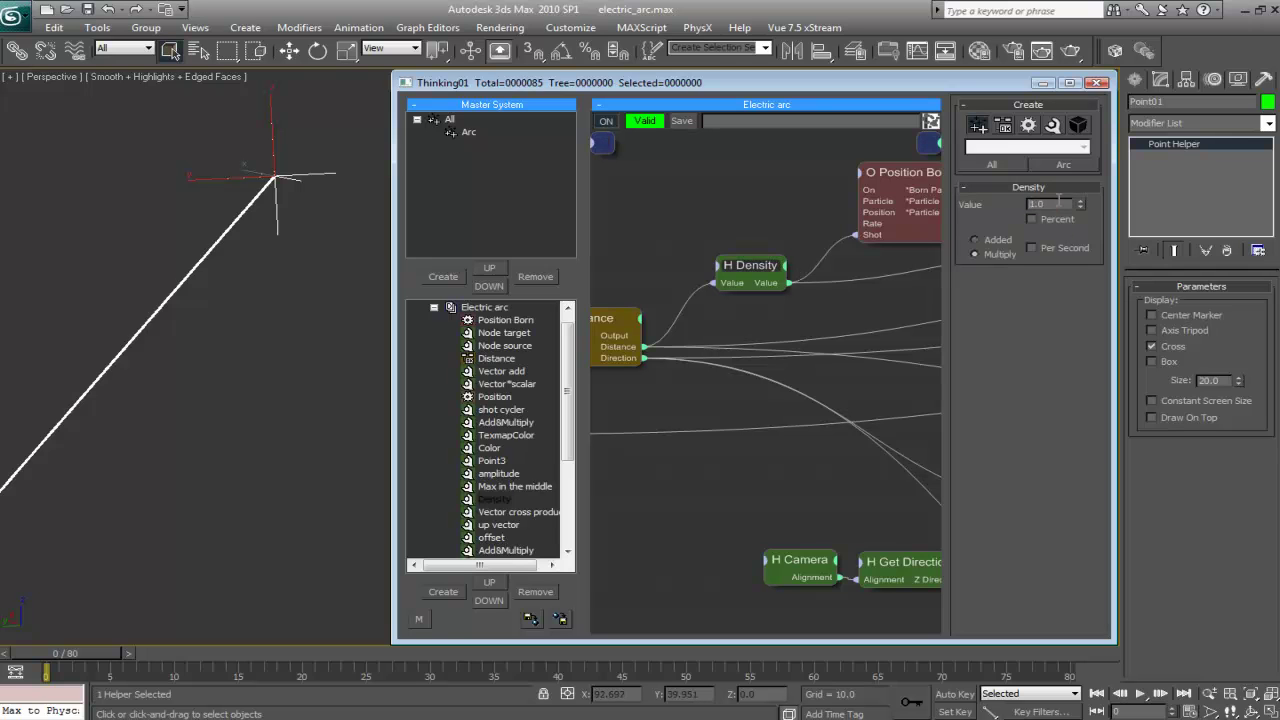
Step: Move the Point01 helper nearer to the box helper, to about X 107, Y 238, Z 3
{"action": "middle_click", "coordinate": [191, 358]}
{"action": "scroll", "coordinate": [192, 357], "scroll_direction": "down", "scroll_amount": 2}
{"action": "middle_click_drag", "start_coordinate": [264, 314], "coordinate": [217, 322]}
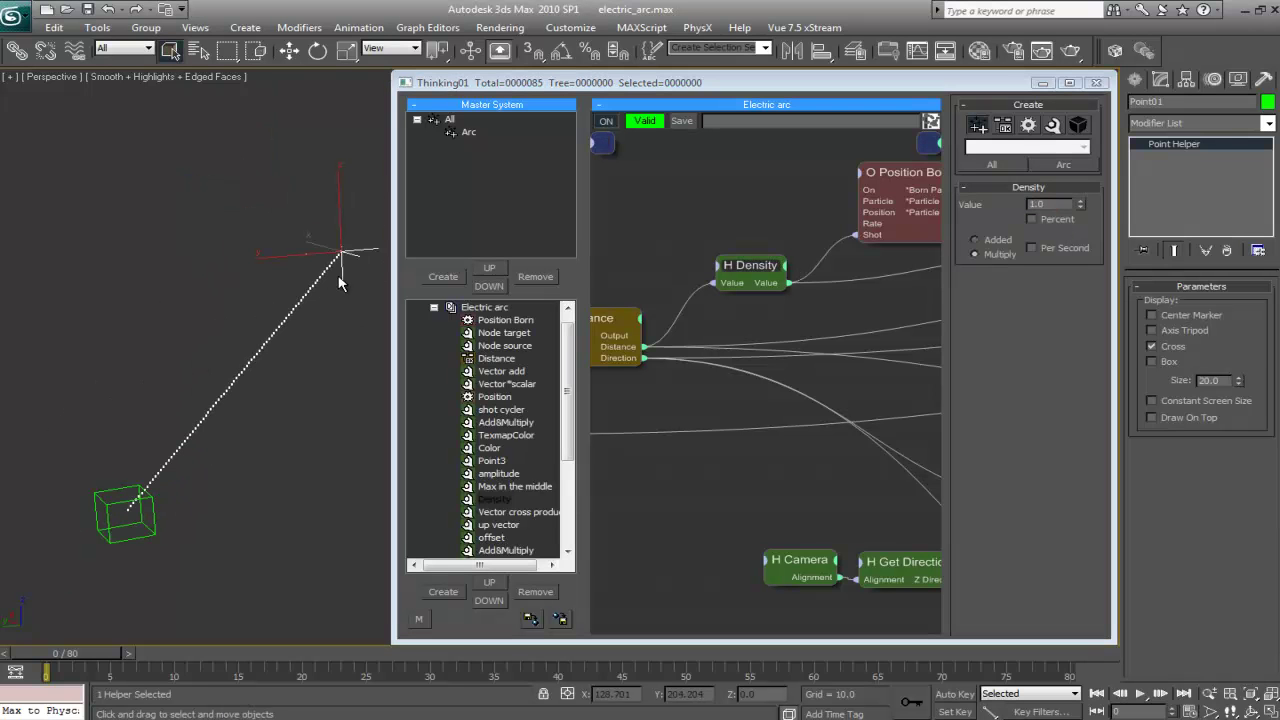
{"action": "key", "text": "w"}
{"action": "left_click_drag", "start_coordinate": [326, 225], "coordinate": [208, 281]}
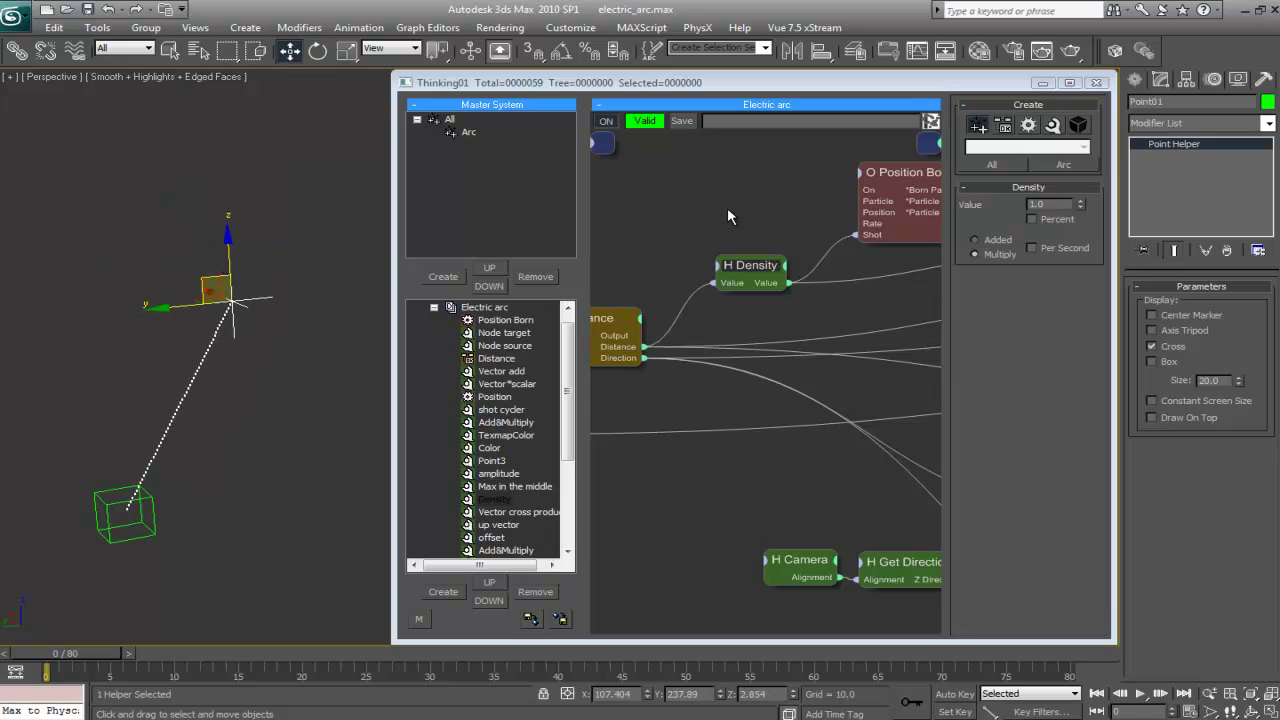
{"action": "left_click", "coordinate": [727, 207]}
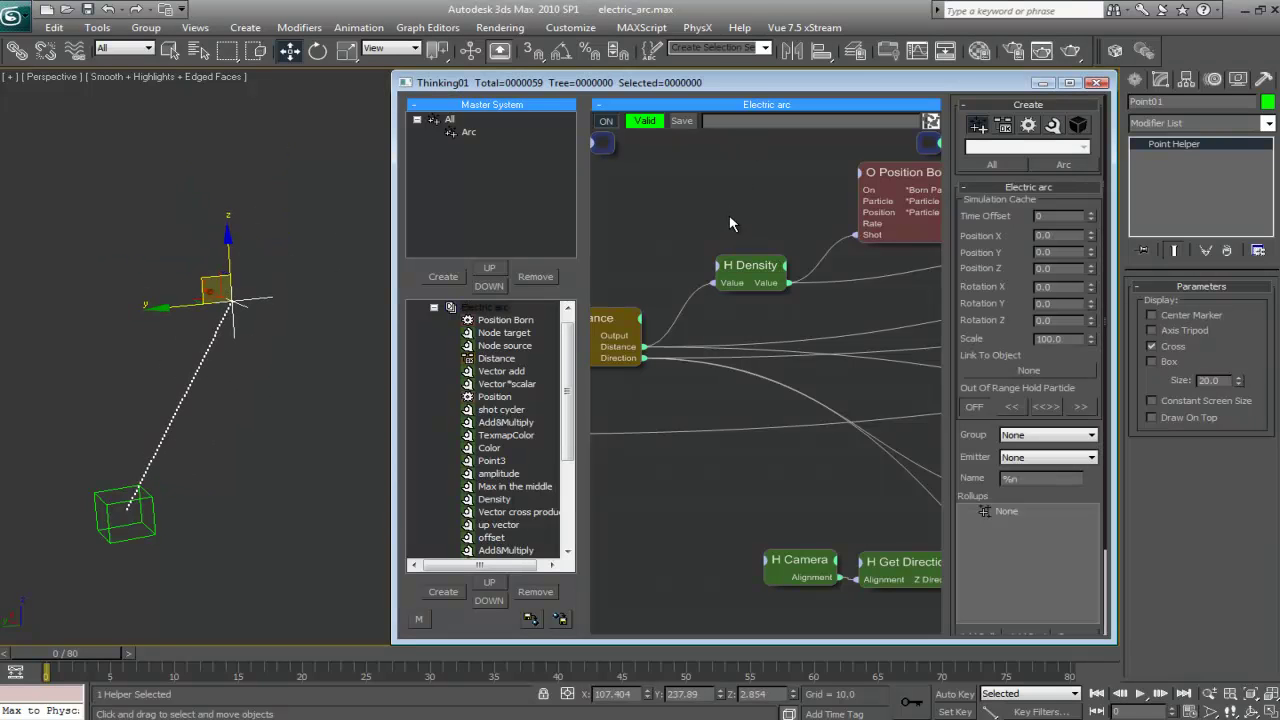
{"action": "middle_click_drag", "start_coordinate": [730, 217], "coordinate": [870, 237]}
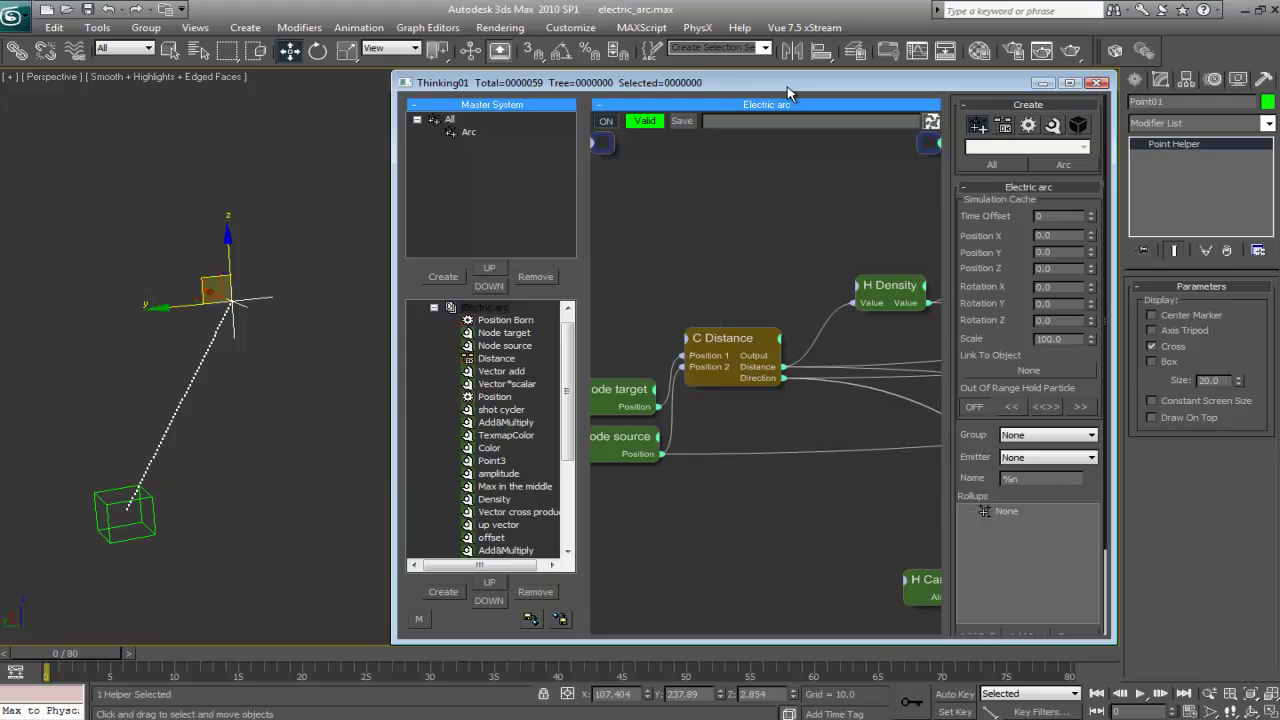
Step: Enlarge the network editor and examine the Node target and Node source helpers and the Distance node's connections
{"action": "double_click", "coordinate": [788, 93]}
{"action": "middle_click_drag", "start_coordinate": [700, 124], "coordinate": [485, 277]}
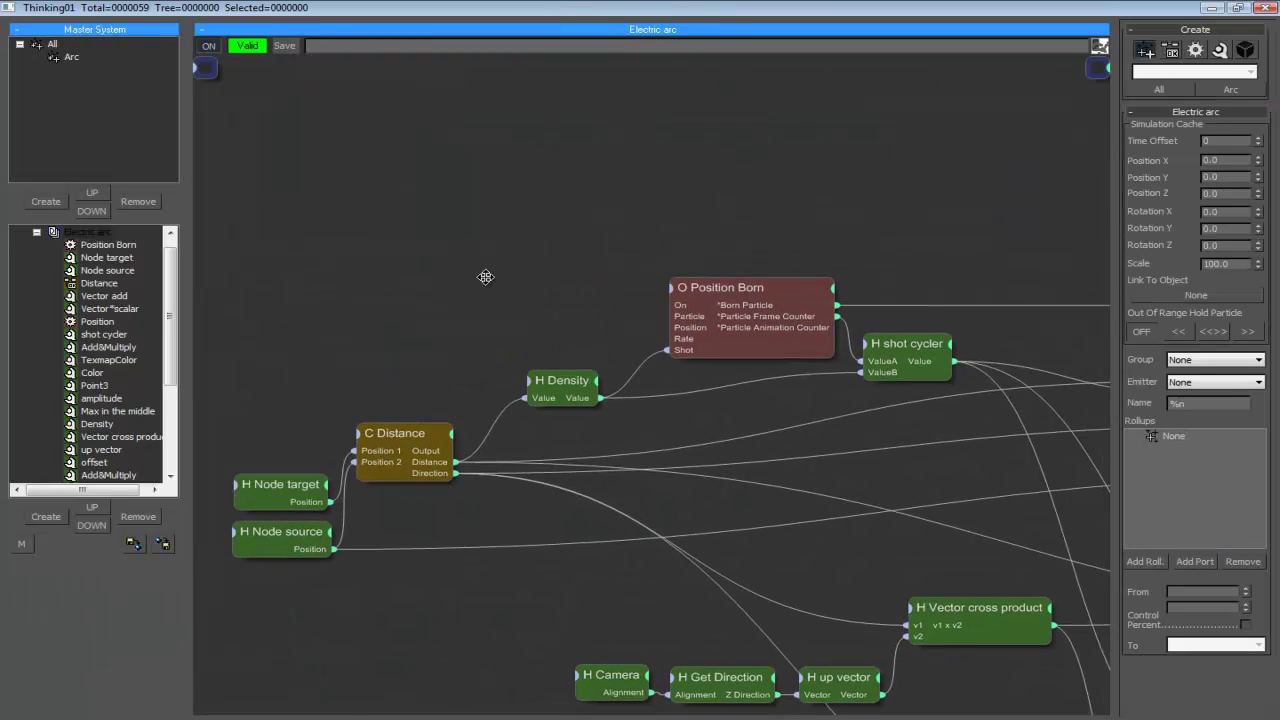
{"action": "left_click", "coordinate": [261, 485]}
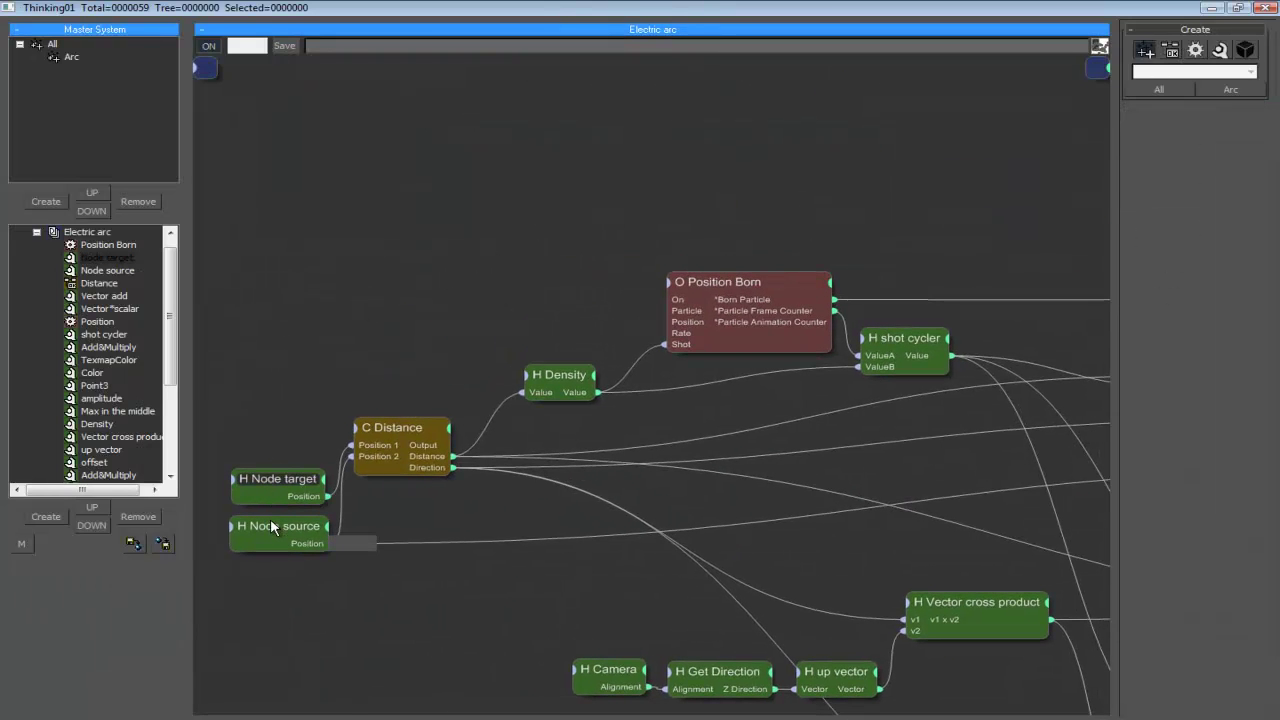
{"action": "left_click", "coordinate": [271, 521]}
{"action": "left_click", "coordinate": [301, 384]}
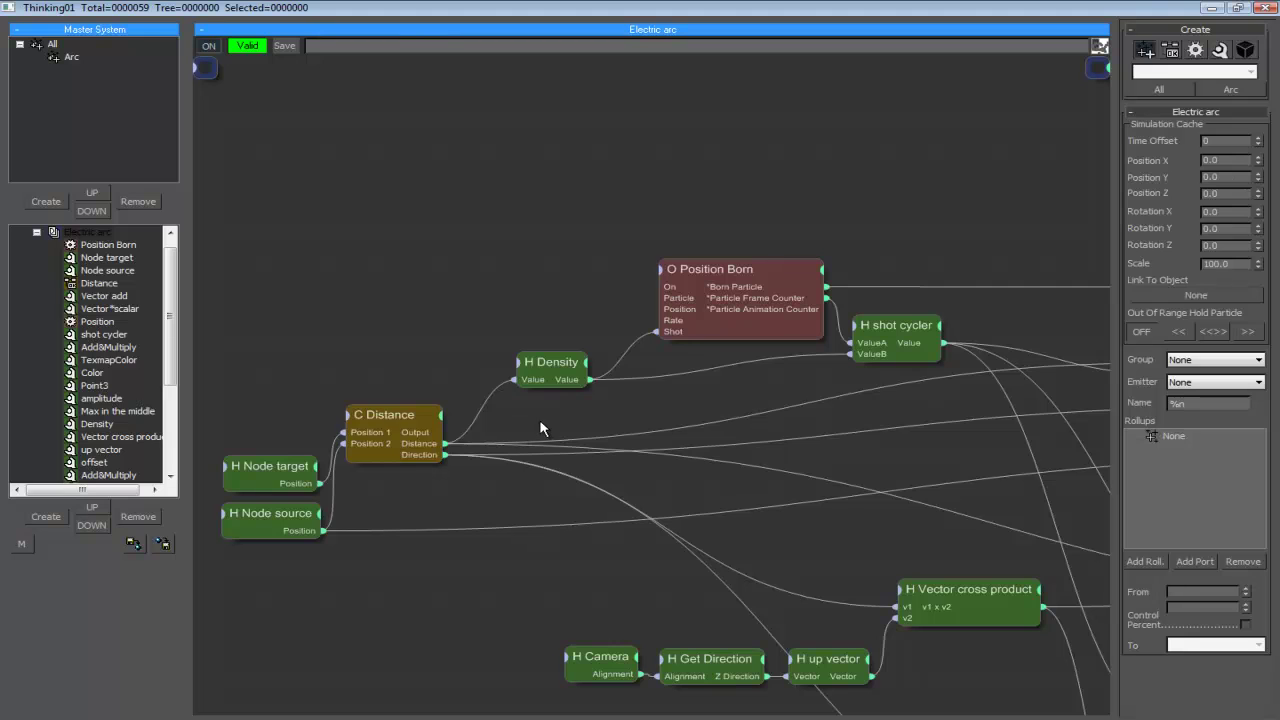
{"action": "middle_click_drag", "start_coordinate": [530, 416], "coordinate": [492, 424]}
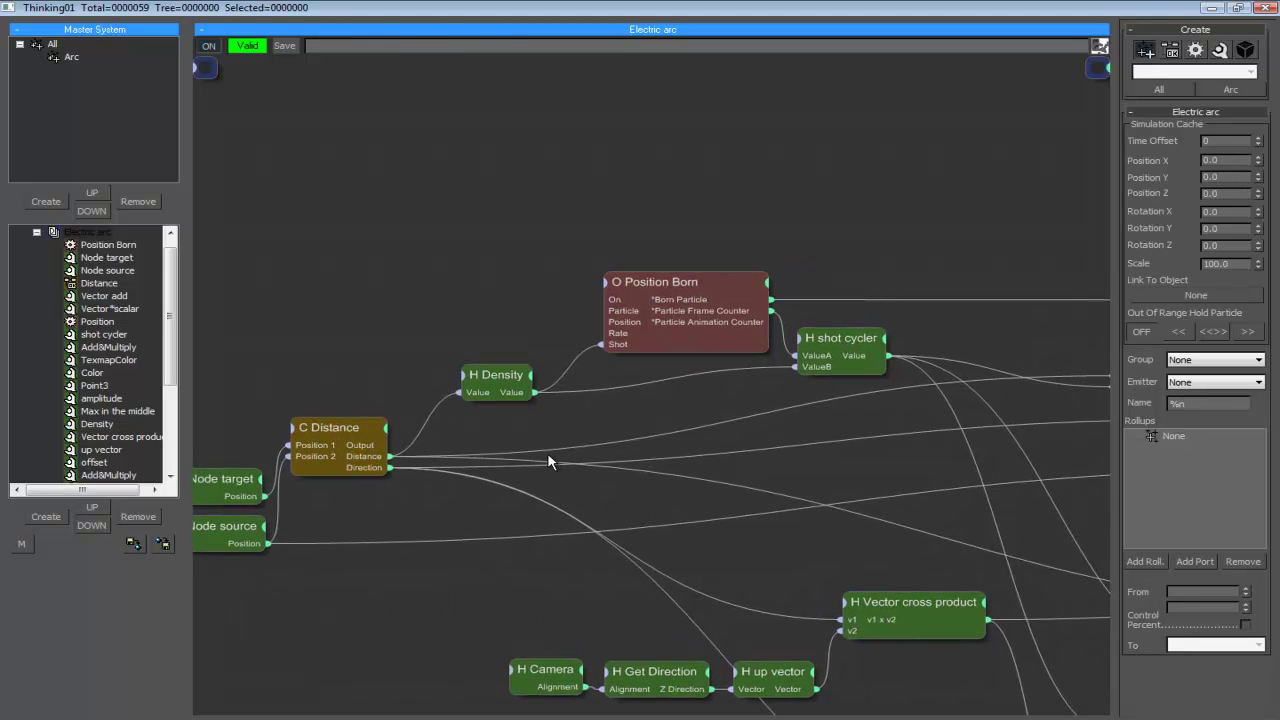
{"action": "middle_click_drag", "start_coordinate": [473, 480], "coordinate": [473, 479]}
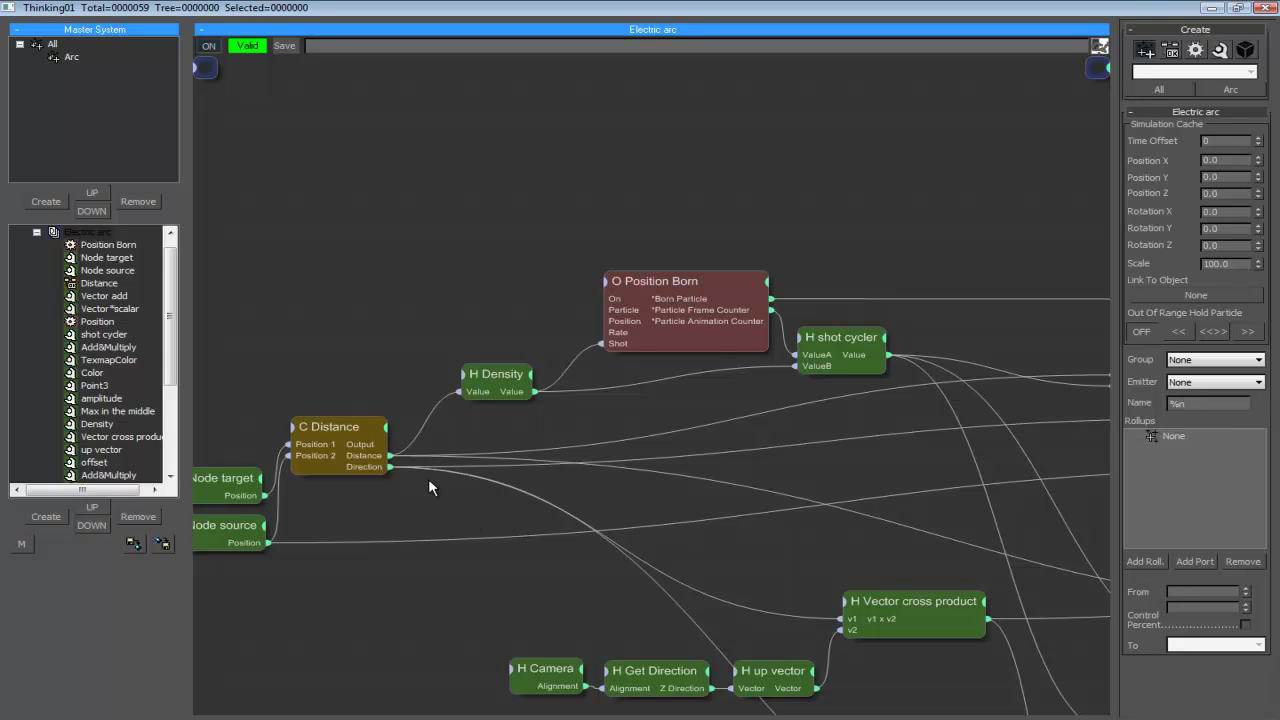
{"action": "middle_click_drag", "start_coordinate": [317, 517], "coordinate": [416, 508]}
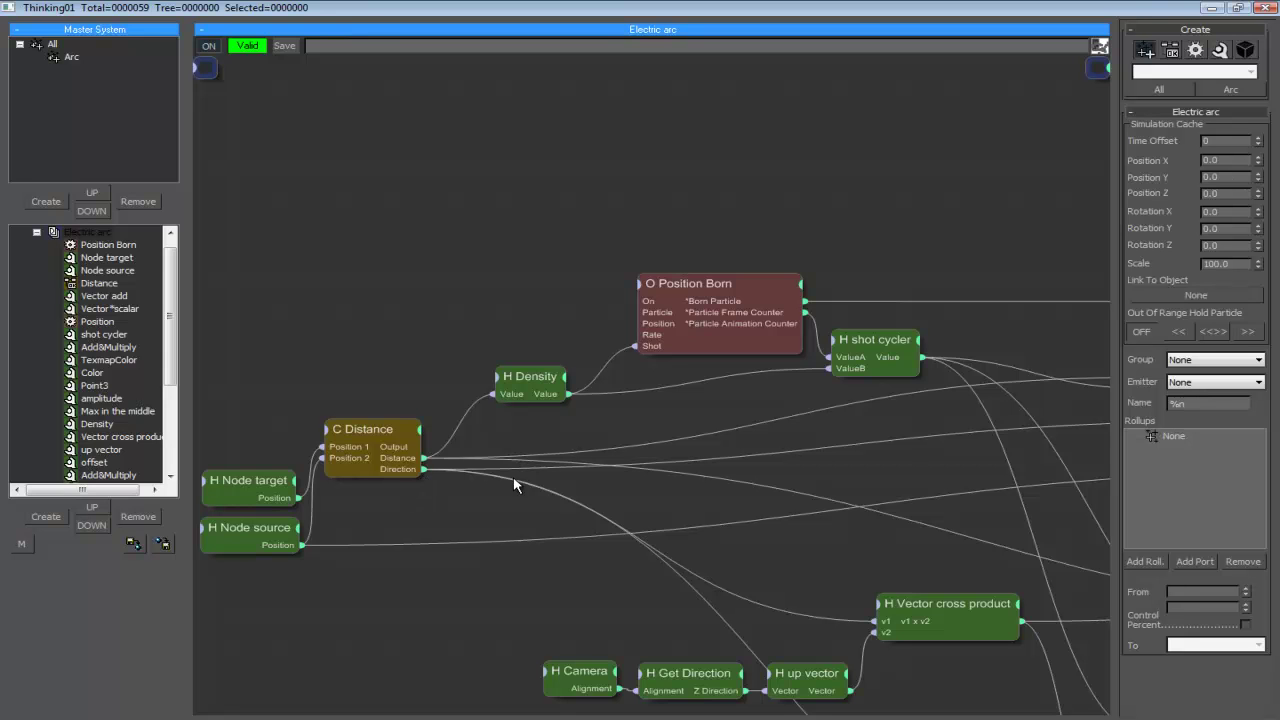
{"action": "middle_click_drag", "start_coordinate": [720, 486], "coordinate": [670, 476]}
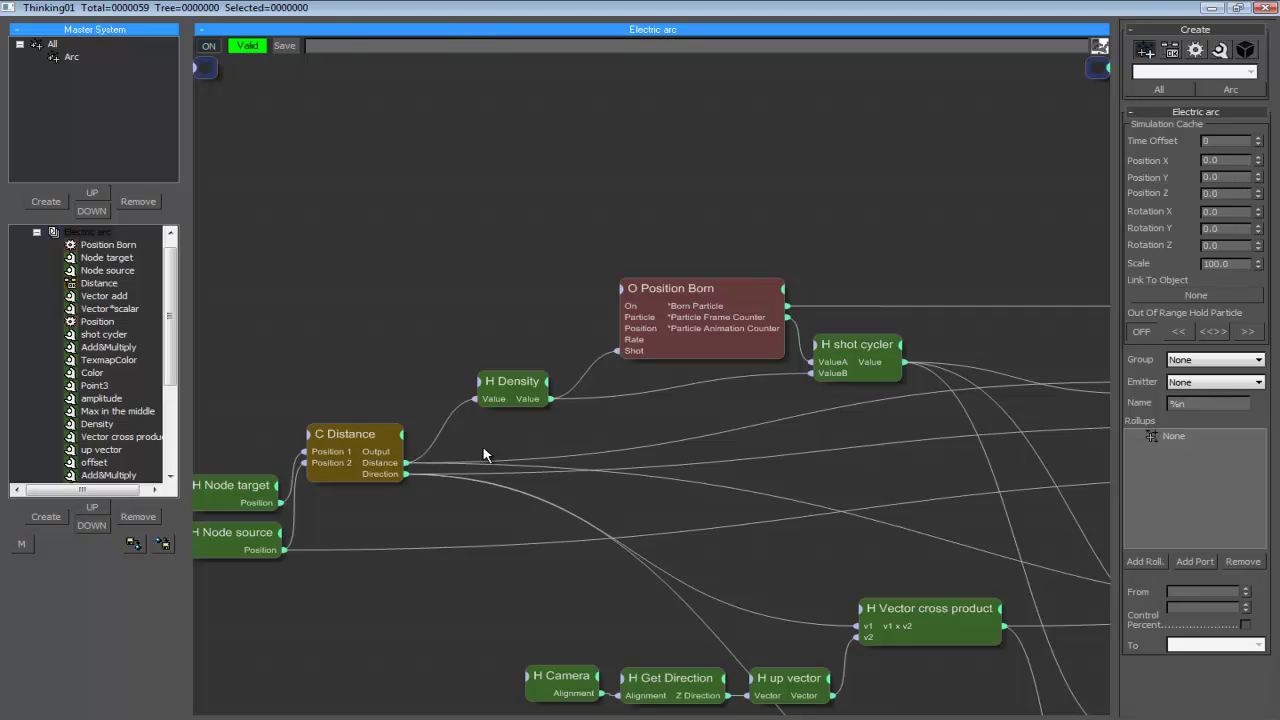
Step: Inspect the settings of the Position Born operator and the Density node that drives its Shot input
{"action": "left_click", "coordinate": [710, 305]}
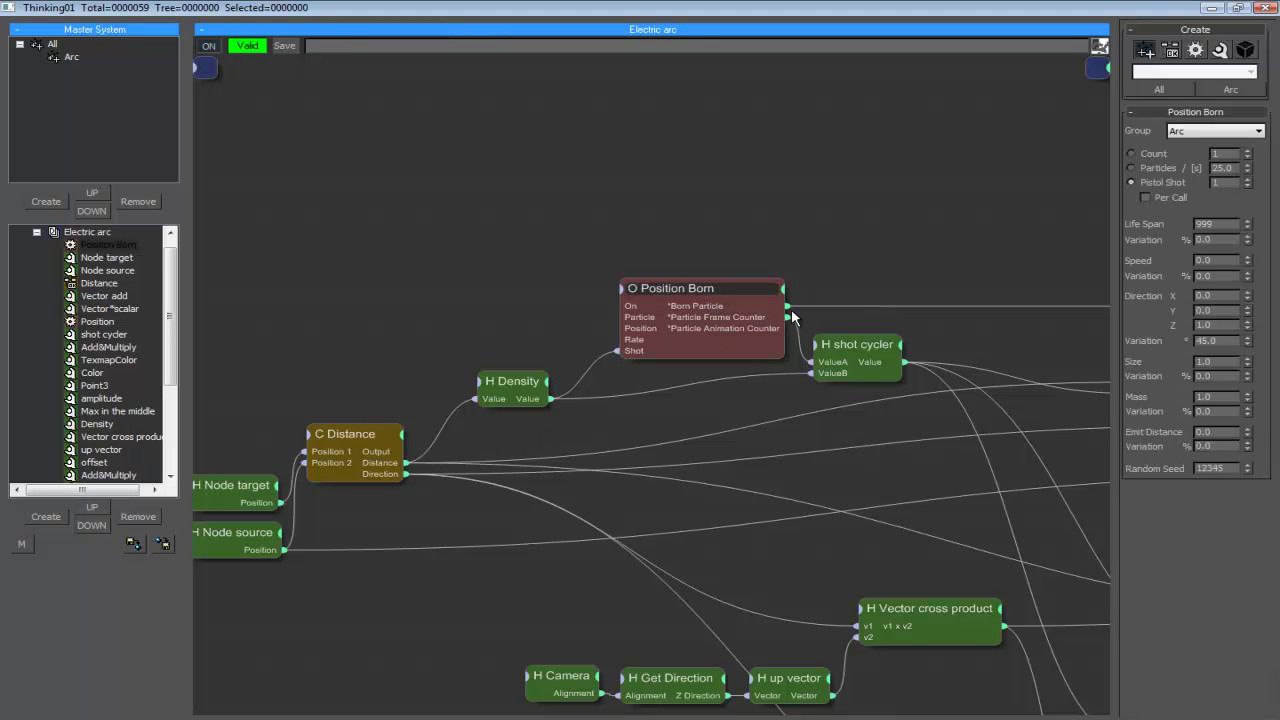
{"action": "middle_click_drag", "start_coordinate": [809, 220], "coordinate": [789, 222]}
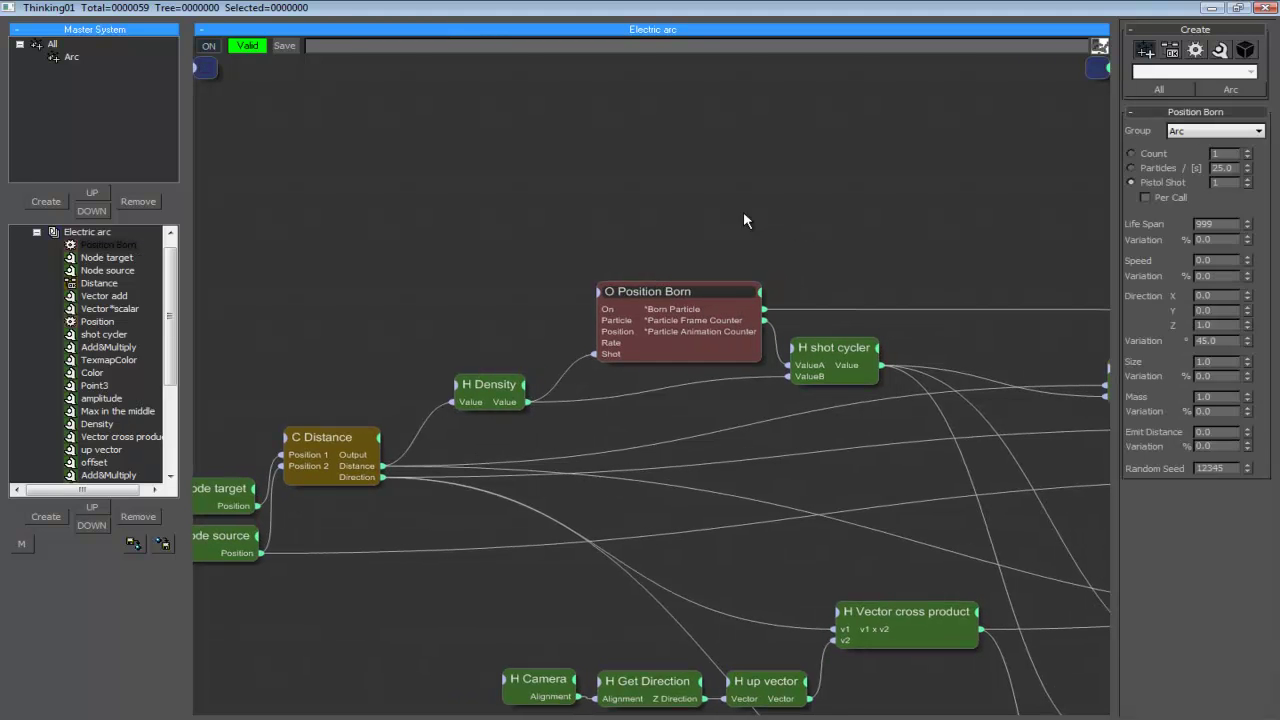
{"action": "middle_click_drag", "start_coordinate": [660, 215], "coordinate": [699, 207]}
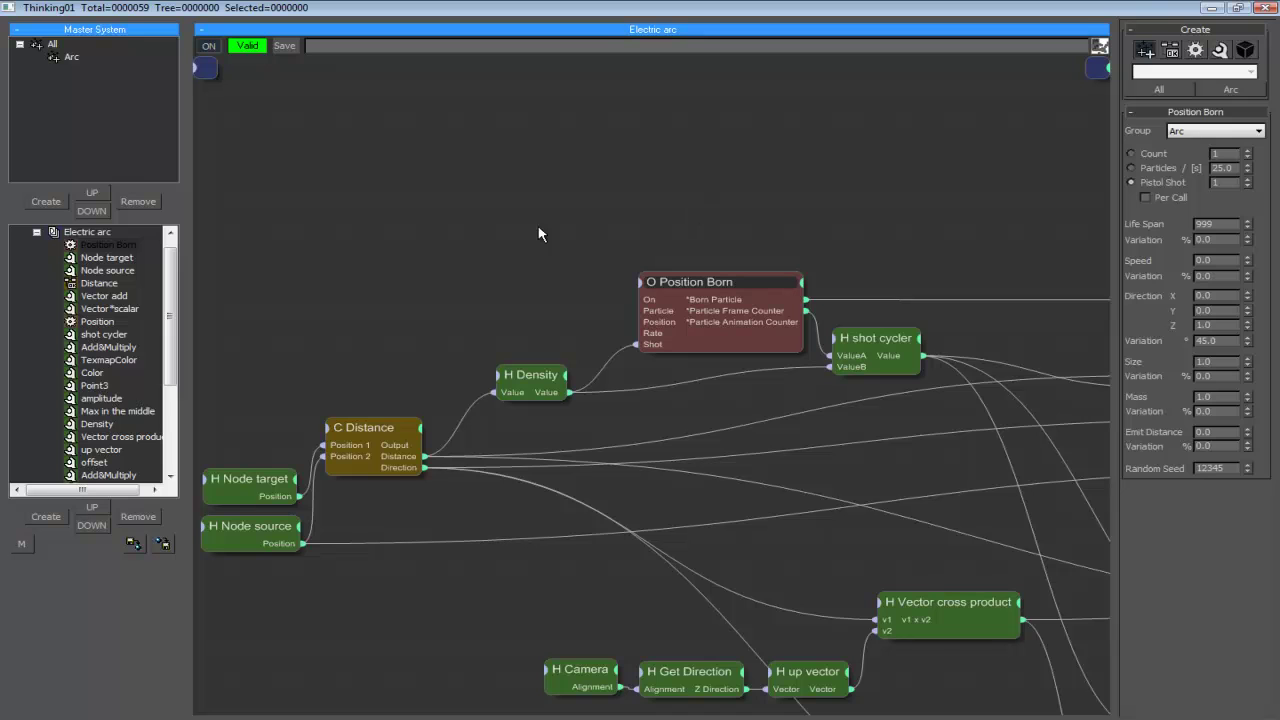
{"action": "left_click", "coordinate": [604, 423]}
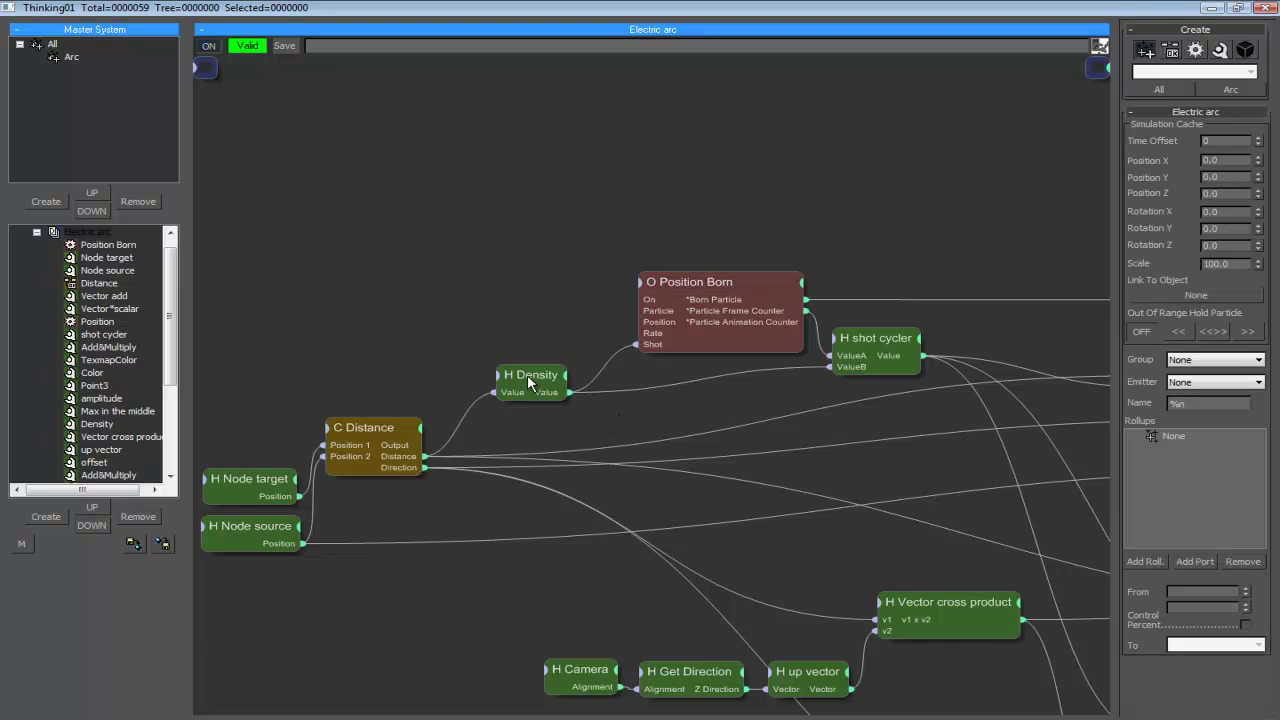
{"action": "left_click", "coordinate": [528, 377]}
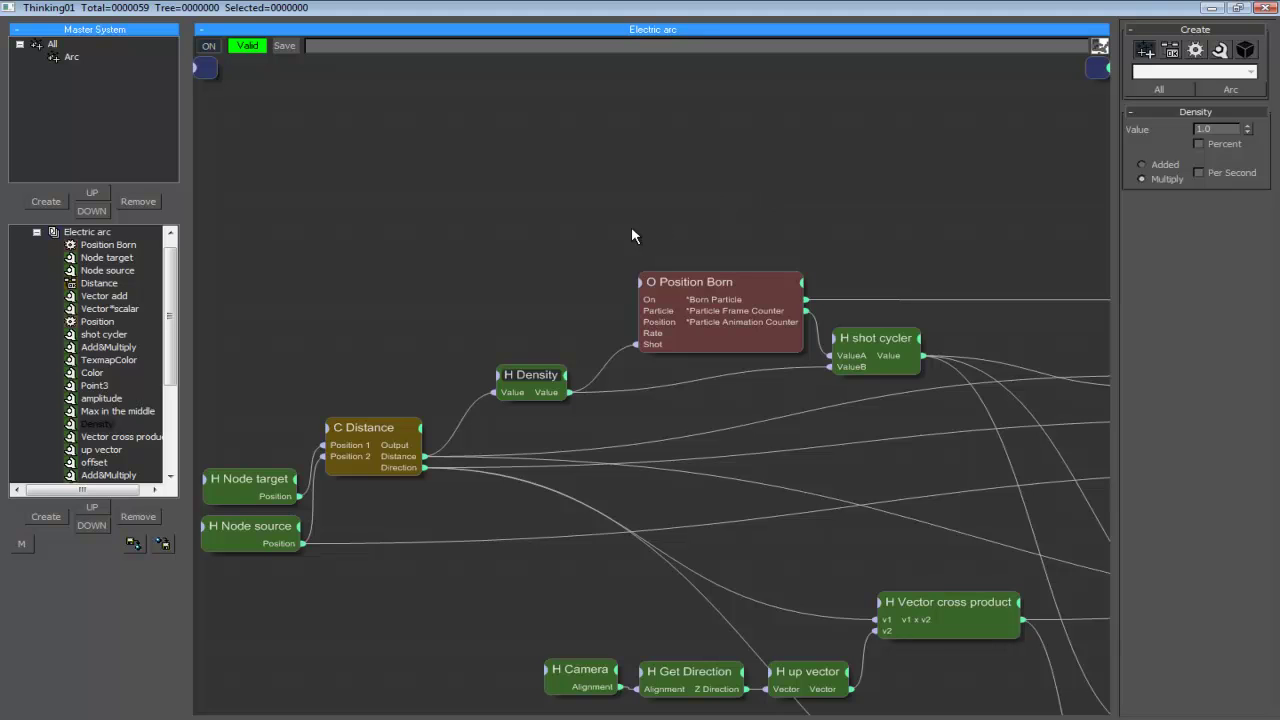
Step: Check the particle line in the viewport, and trace the Position Born and Density outputs into the shot cycler node
{"action": "double_click", "coordinate": [665, 5]}
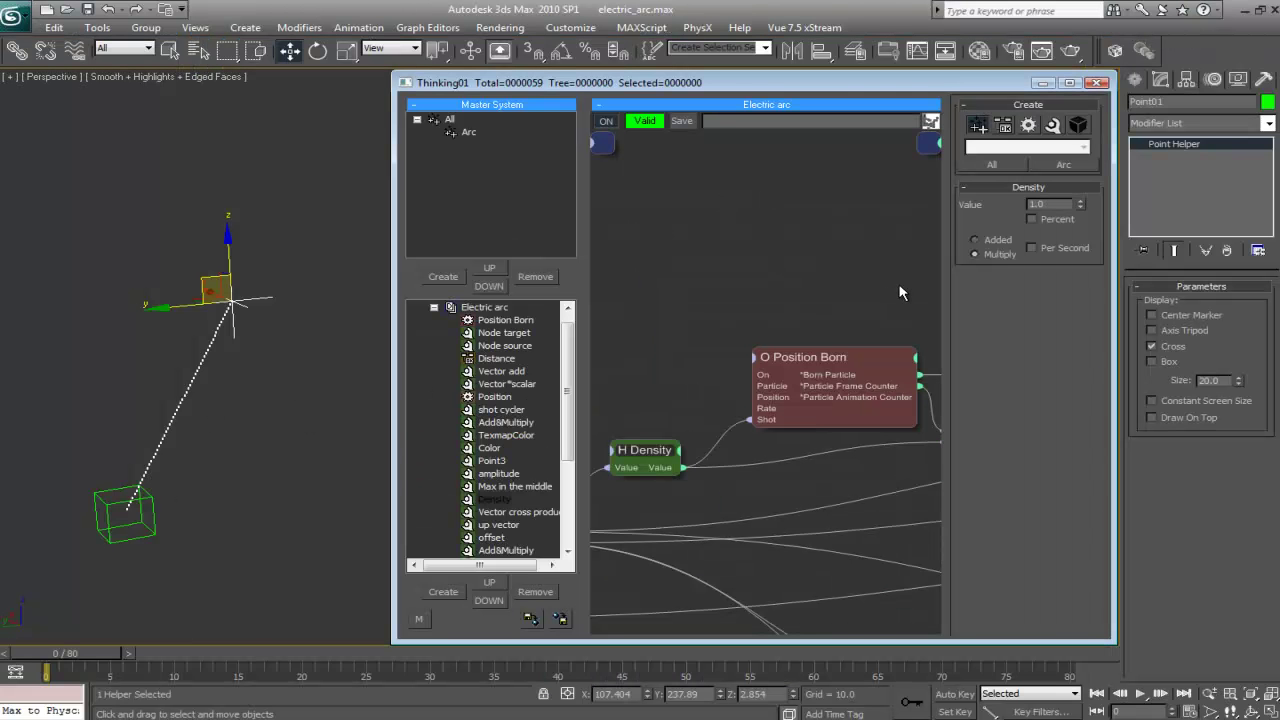
{"action": "middle_click_drag", "start_coordinate": [900, 292], "coordinate": [745, 245]}
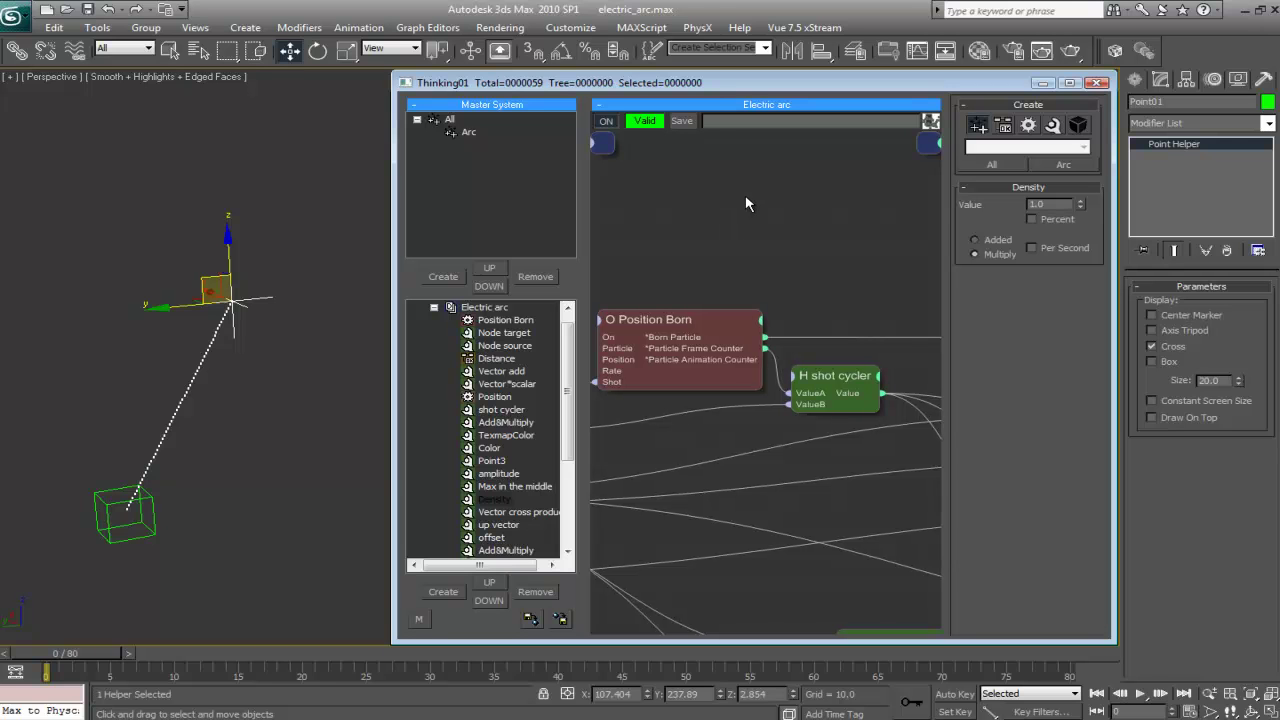
{"action": "double_click", "coordinate": [744, 83]}
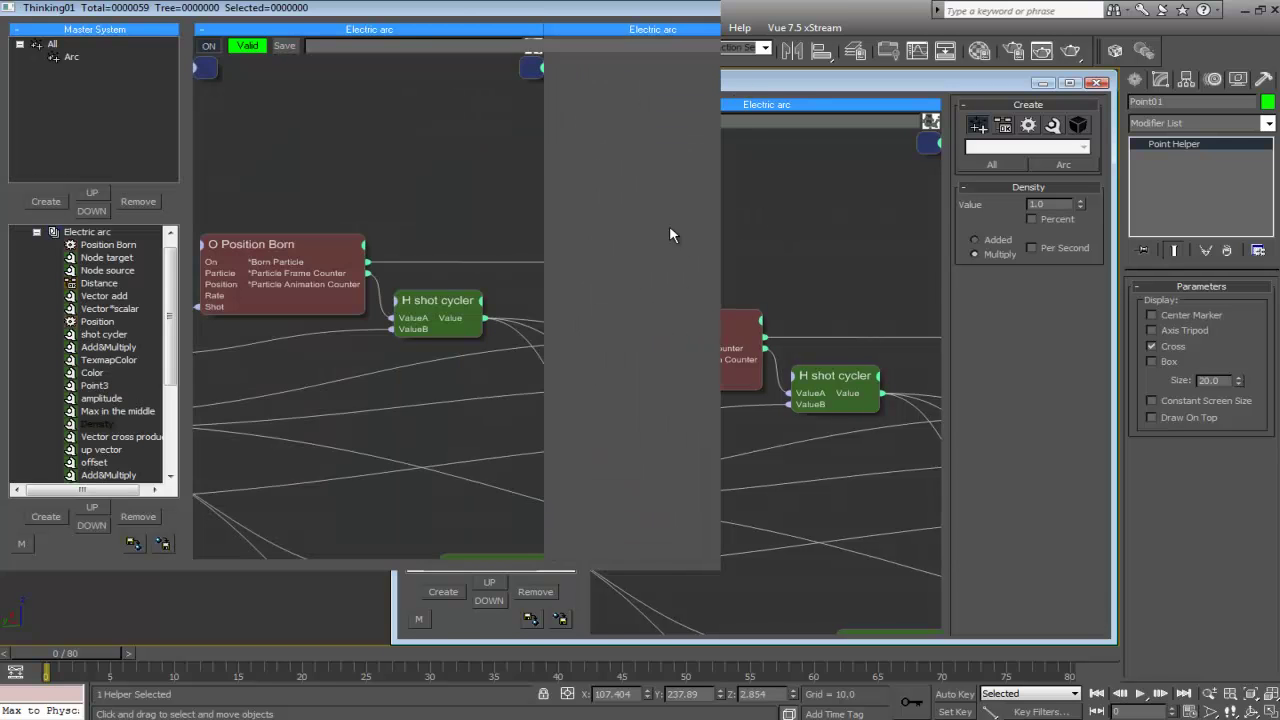
{"action": "middle_click_drag", "start_coordinate": [768, 191], "coordinate": [796, 223]}
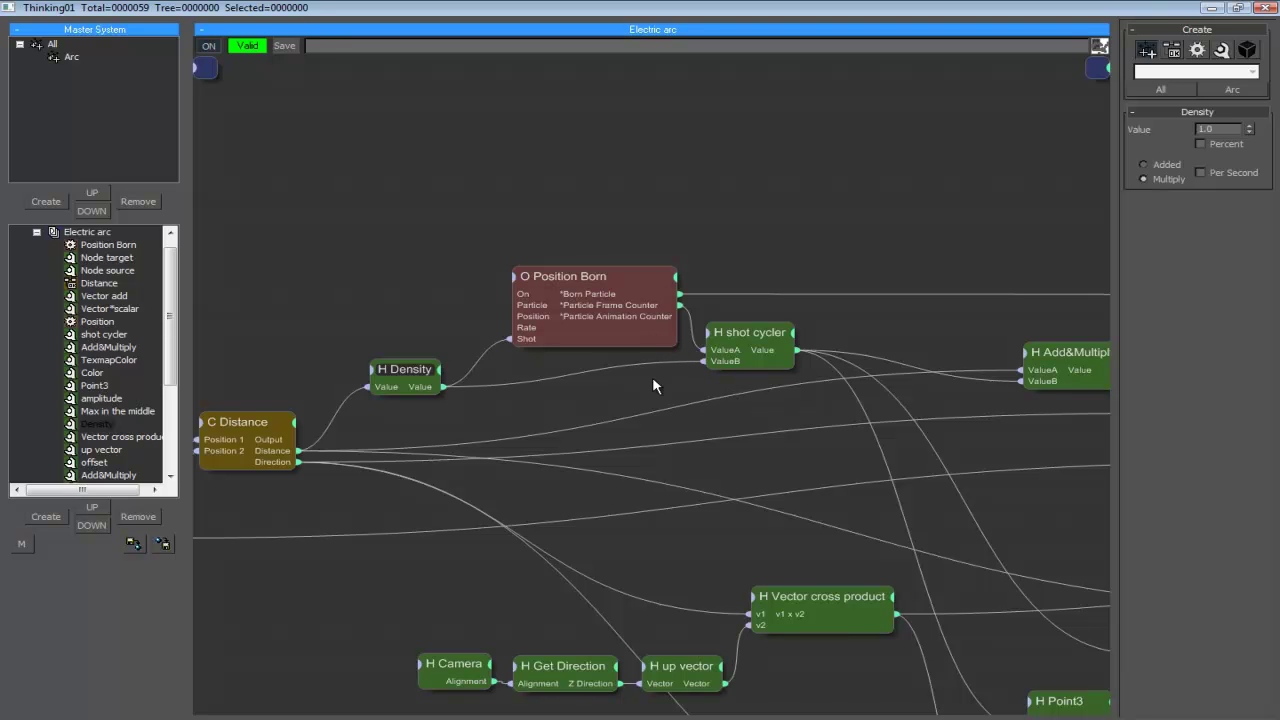
{"action": "middle_click_drag", "start_coordinate": [723, 400], "coordinate": [714, 394]}
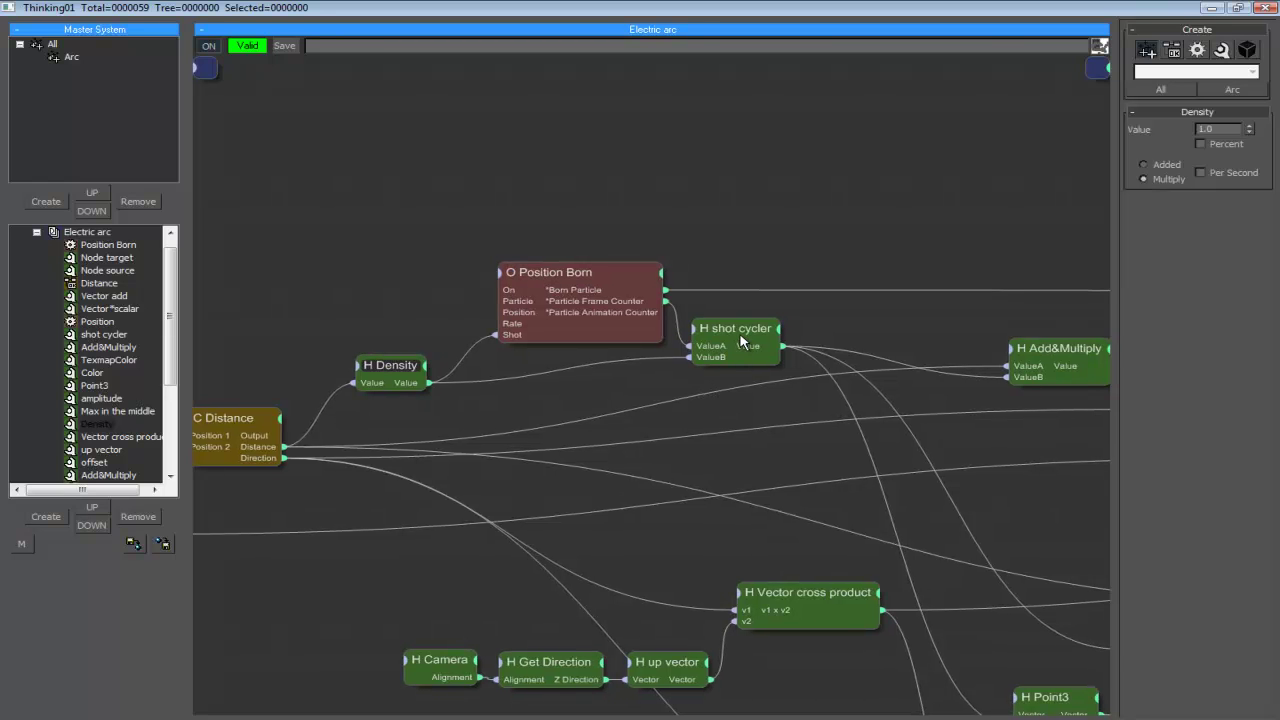
Step: Write the shot cycler's Value output to the debug log, read through the logged values and close the log
{"action": "right_click", "coordinate": [764, 345]}
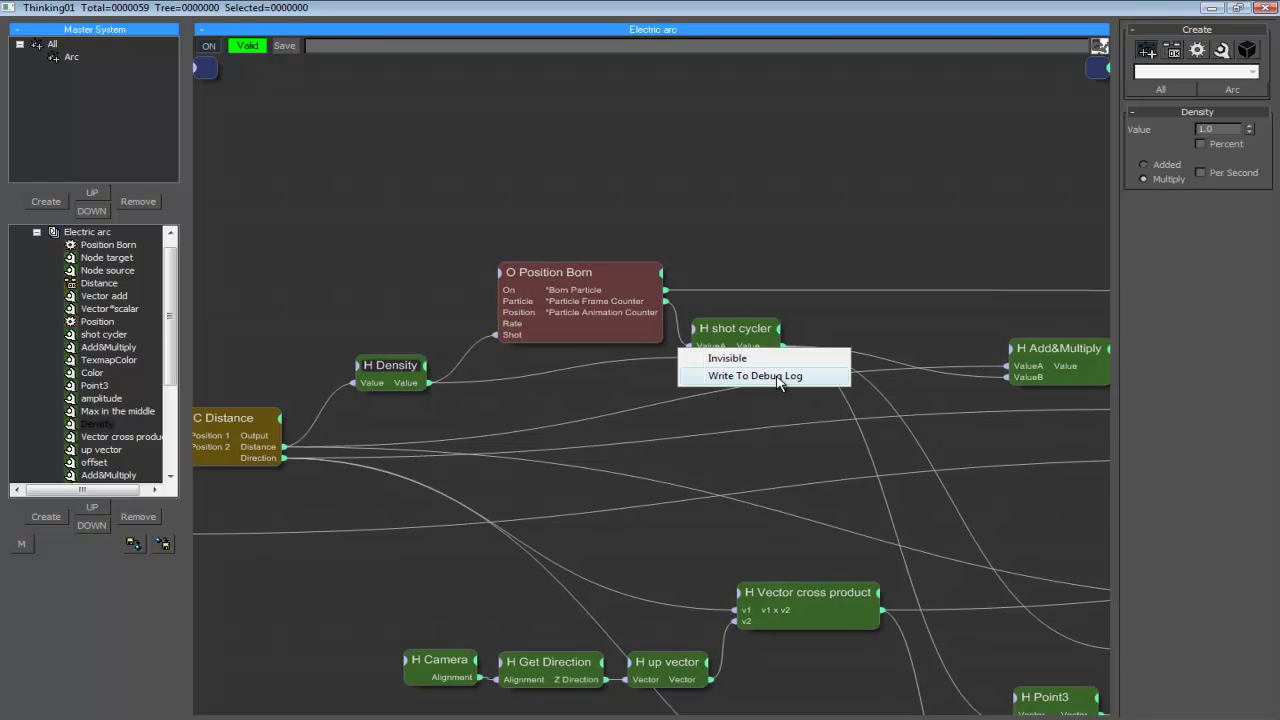
{"action": "left_click", "coordinate": [776, 376]}
{"action": "double_click", "coordinate": [590, 6]}
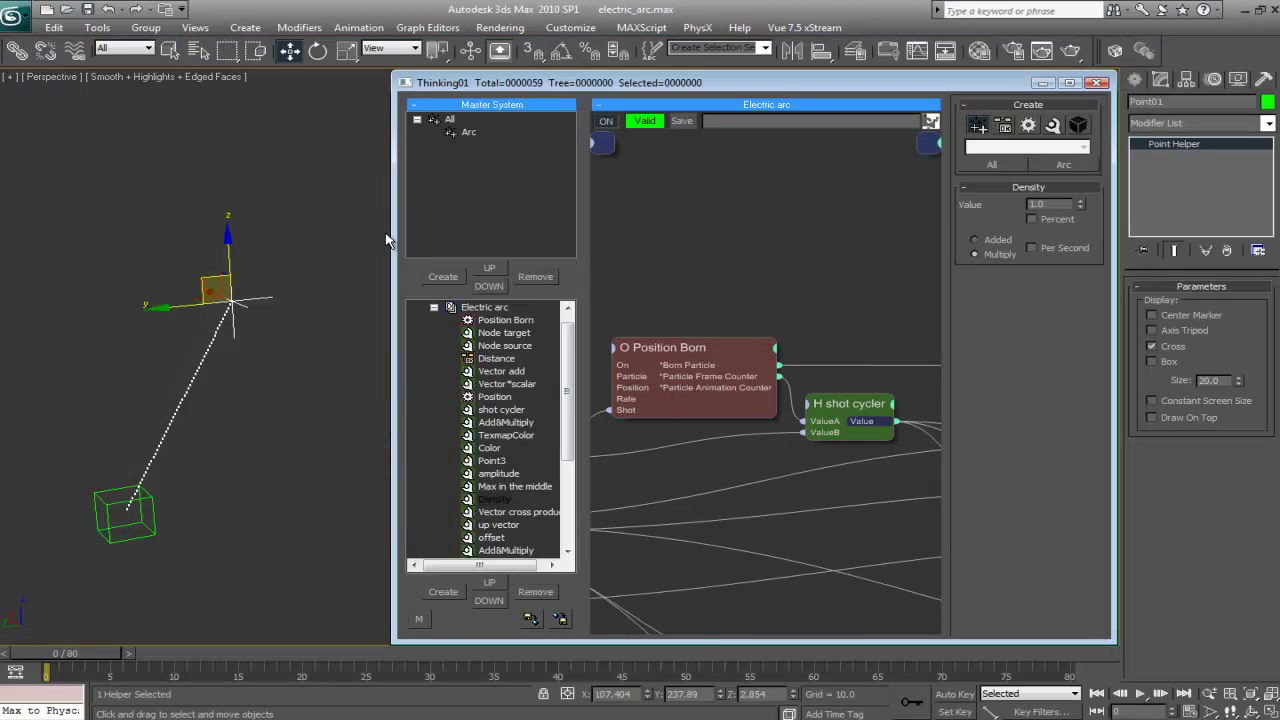
{"action": "left_click", "coordinate": [386, 234]}
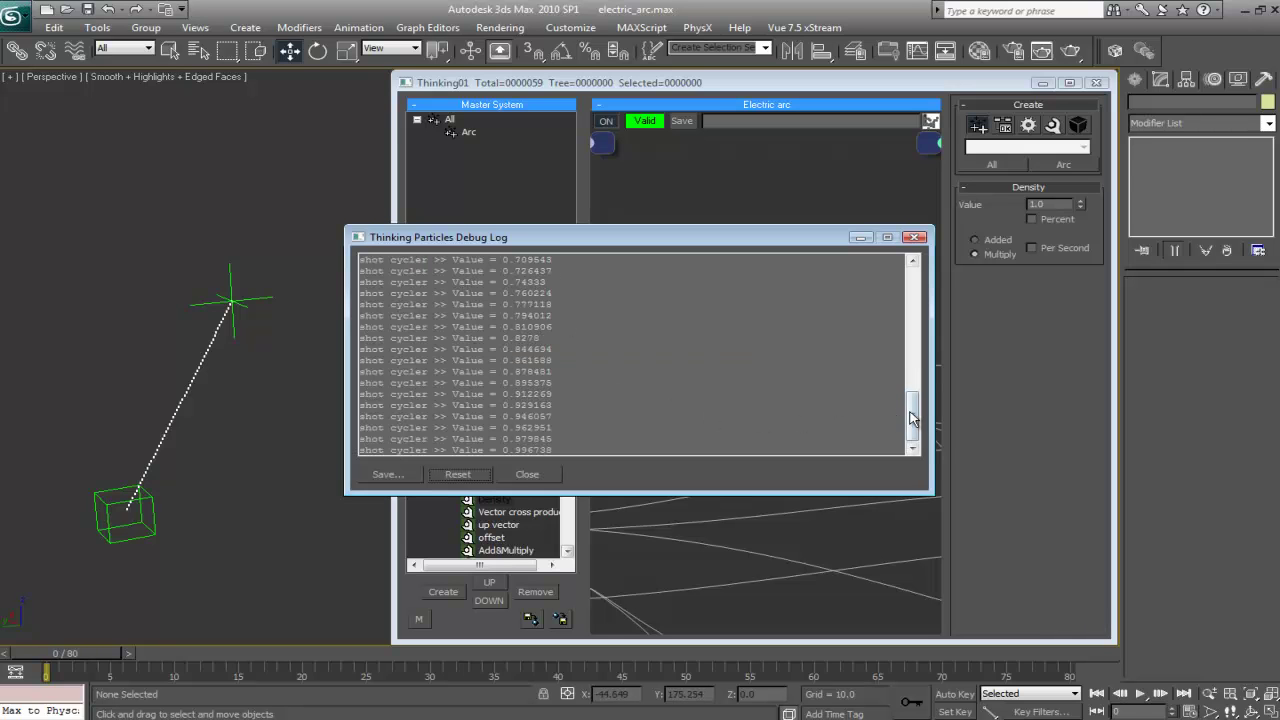
{"action": "mouse_move", "coordinate": [912, 418]}
{"action": "left_mouse_down"}
{"action": "mouse_move", "coordinate": [910, 282]}
{"action": "mouse_move", "coordinate": [915, 420]}
{"action": "left_mouse_up"}
{"action": "left_click", "coordinate": [914, 237]}
Step: Clear the debug output of the Electric arc network and enlarge the editor again
{"action": "right_click", "coordinate": [860, 313]}
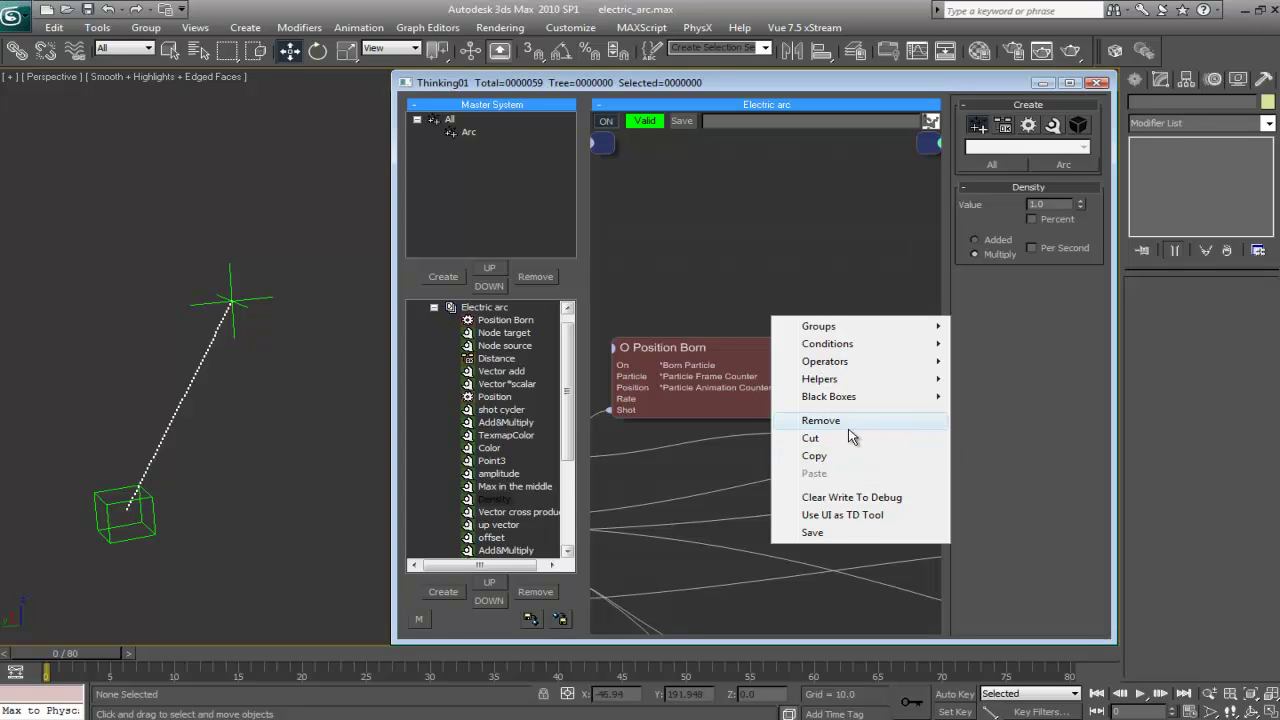
{"action": "left_click", "coordinate": [846, 496]}
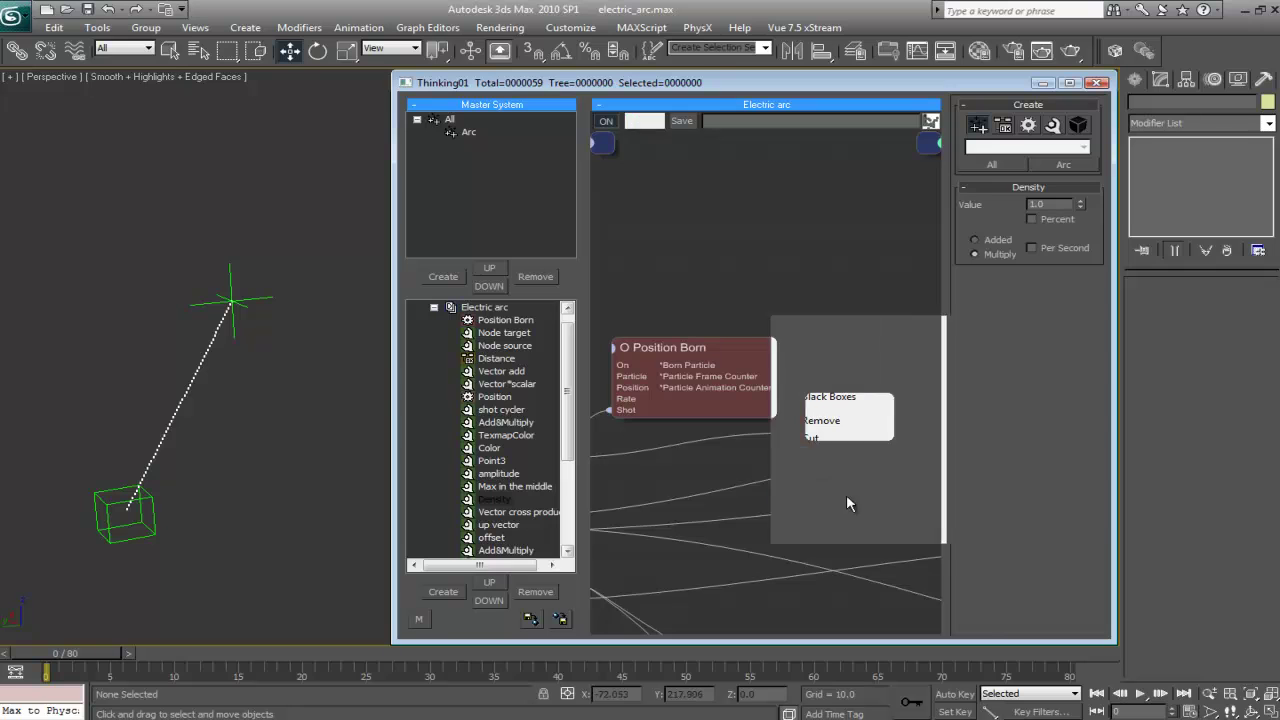
{"action": "double_click", "coordinate": [705, 82]}
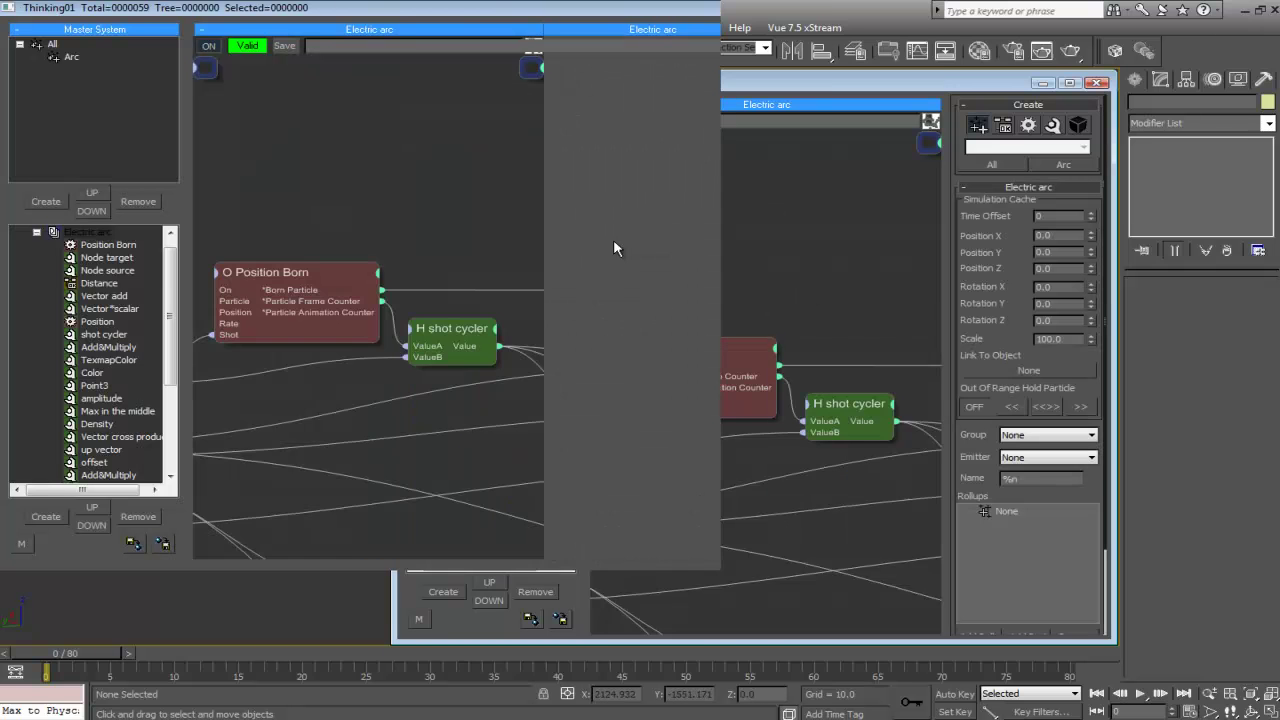
Step: Inspect the math operations of the shot cycler and first Add&Multiply nodes, and check the particle line in the viewport
{"action": "left_click", "coordinate": [743, 336]}
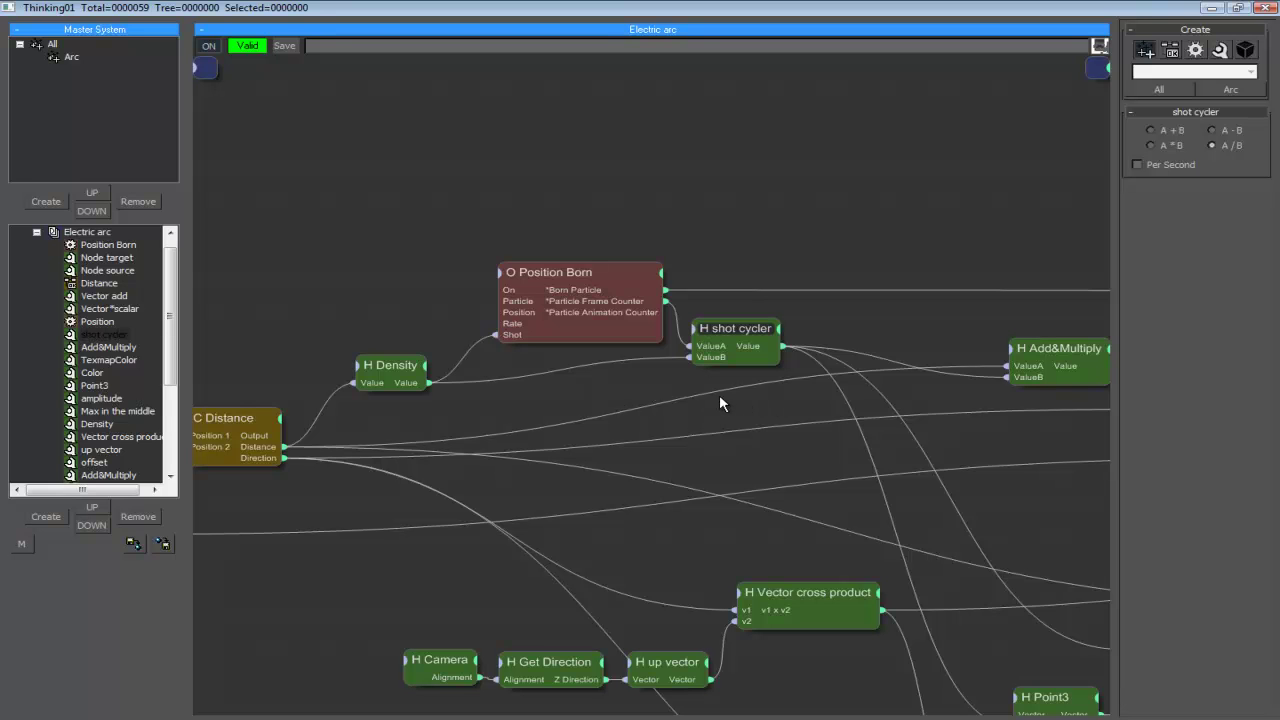
{"action": "middle_click_drag", "start_coordinate": [637, 411], "coordinate": [567, 417]}
{"action": "left_click", "coordinate": [1017, 340]}
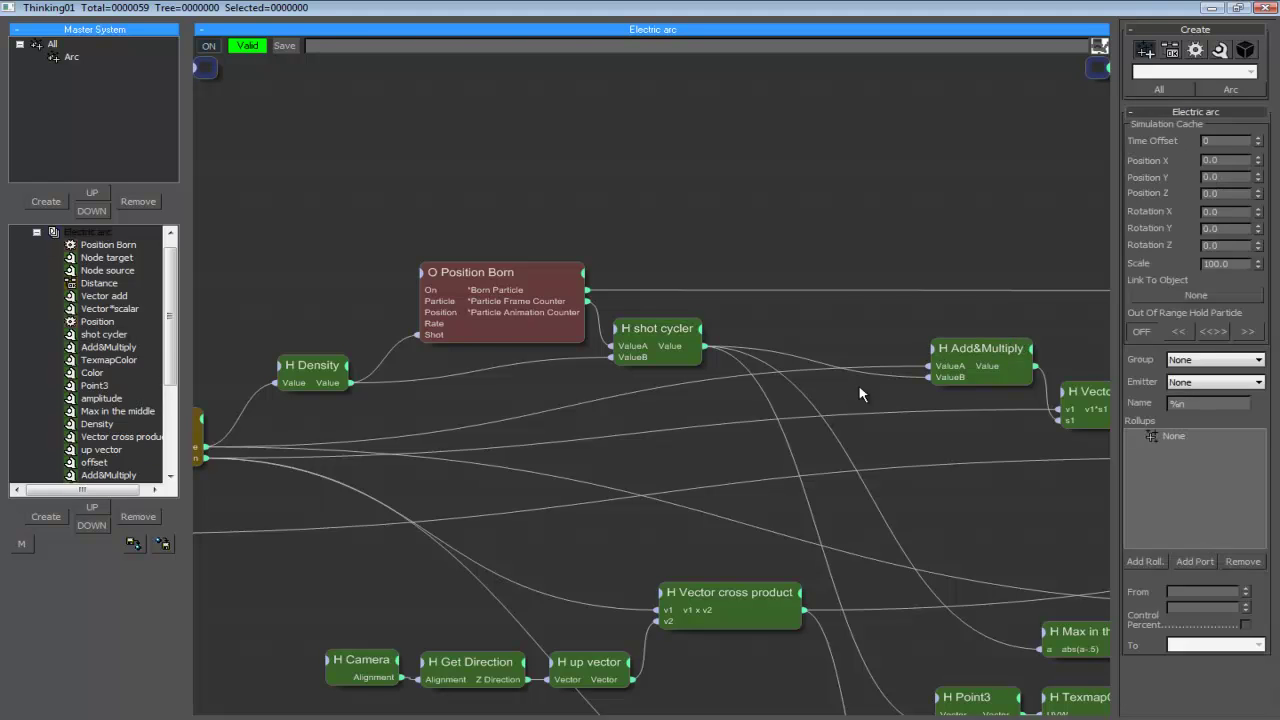
{"action": "middle_click_drag", "start_coordinate": [600, 425], "coordinate": [626, 428]}
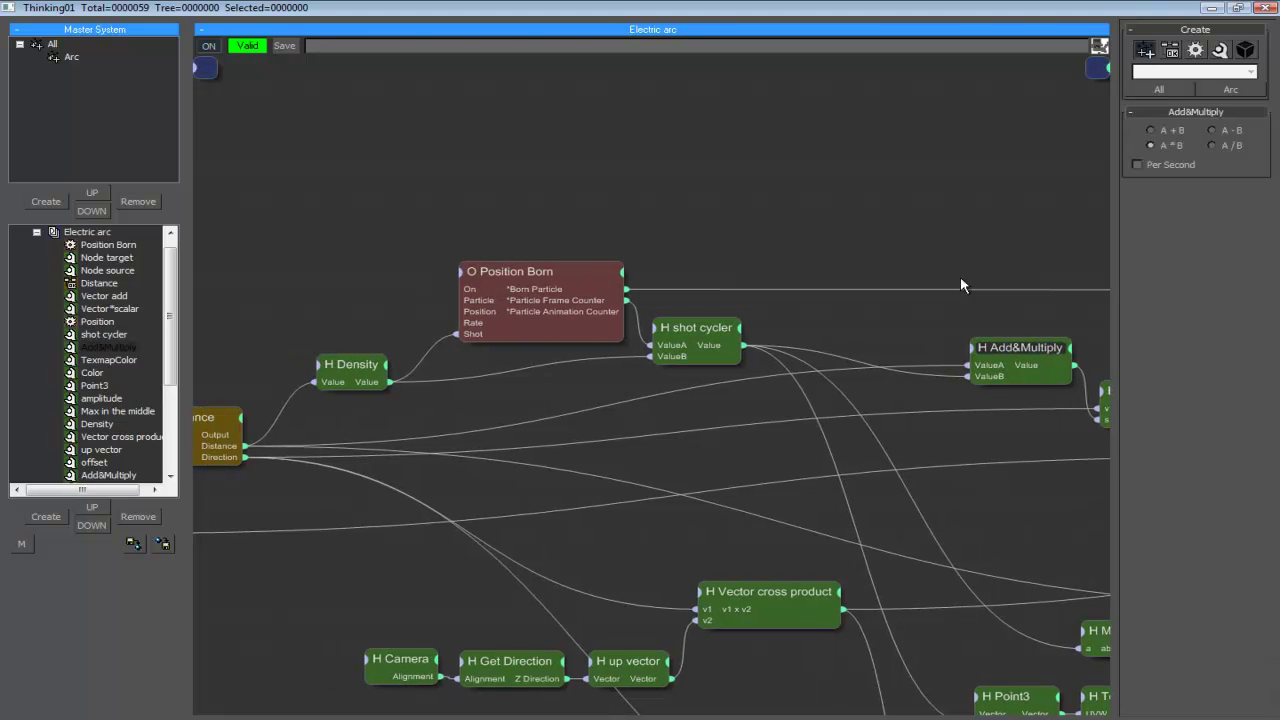
{"action": "middle_click_drag", "start_coordinate": [968, 278], "coordinate": [848, 298]}
{"action": "middle_click_drag", "start_coordinate": [680, 384], "coordinate": [684, 383]}
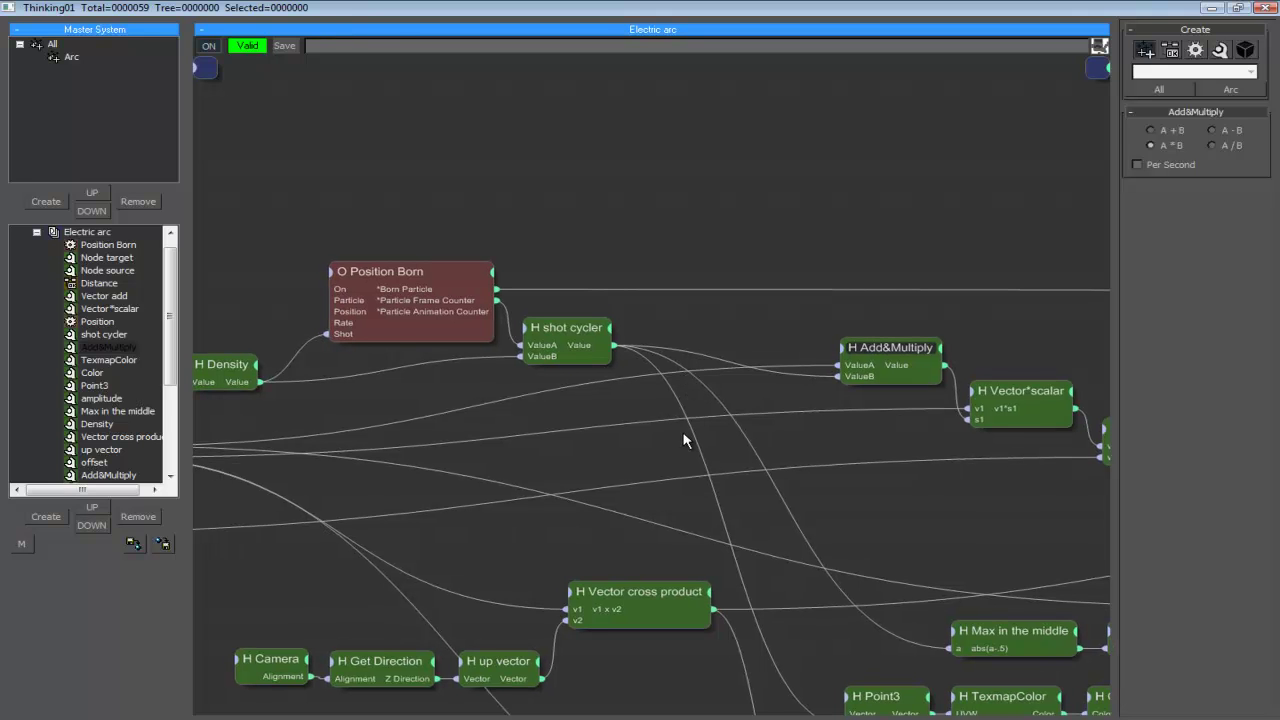
{"action": "double_click", "coordinate": [333, 6]}
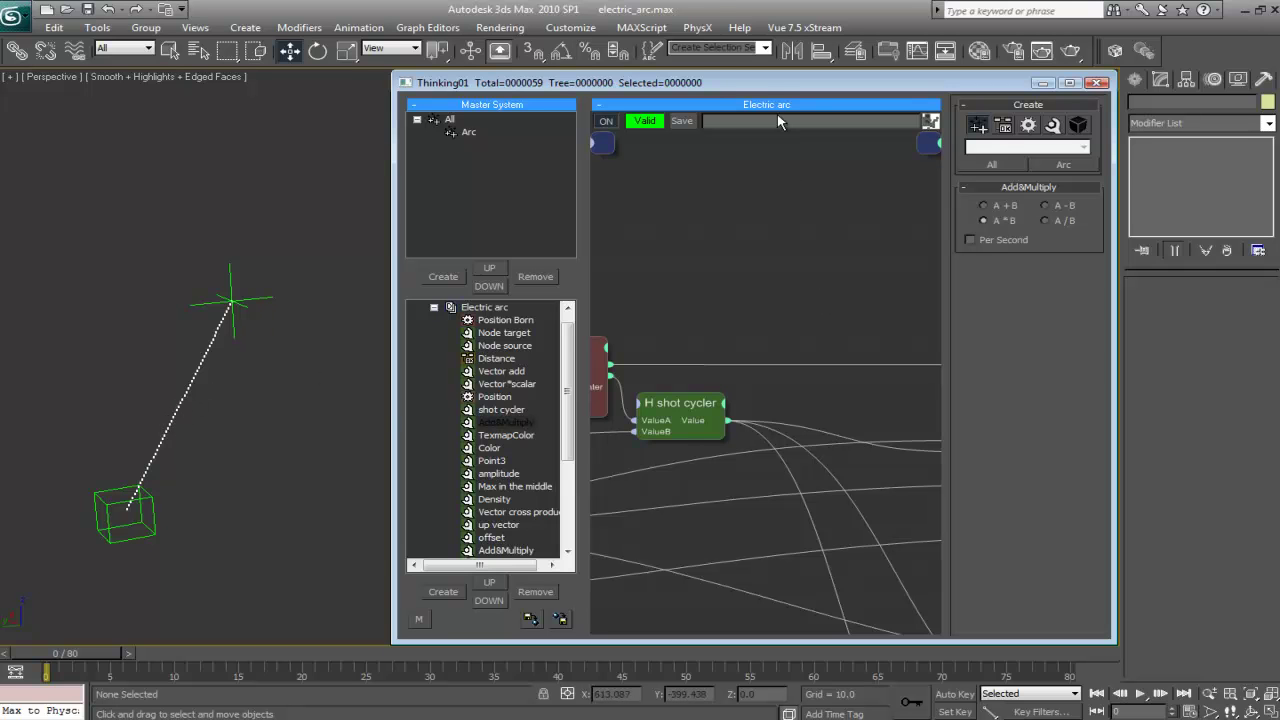
{"action": "double_click", "coordinate": [770, 84]}
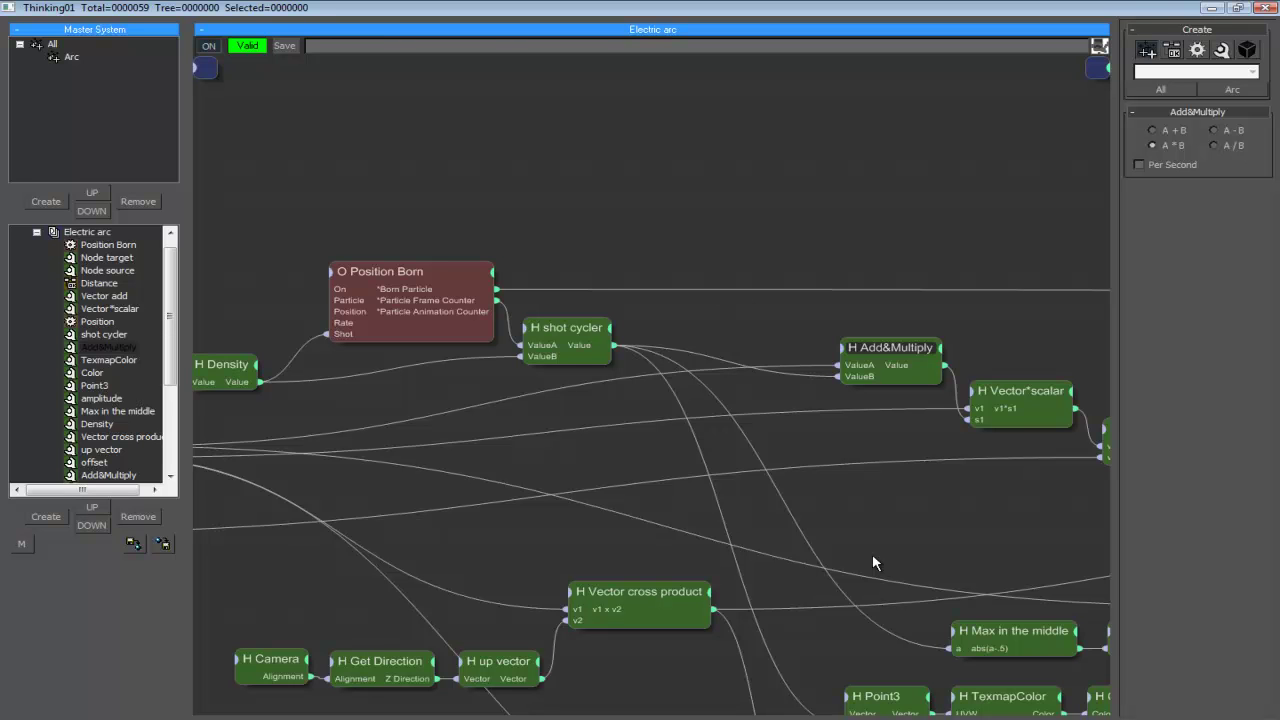
Step: Inspect the first Vector*scalar node's expression and trace its connections from the Distance node through to the Vector add nodes
{"action": "left_click", "coordinate": [995, 398]}
{"action": "middle_click_drag", "start_coordinate": [997, 471], "coordinate": [971, 475]}
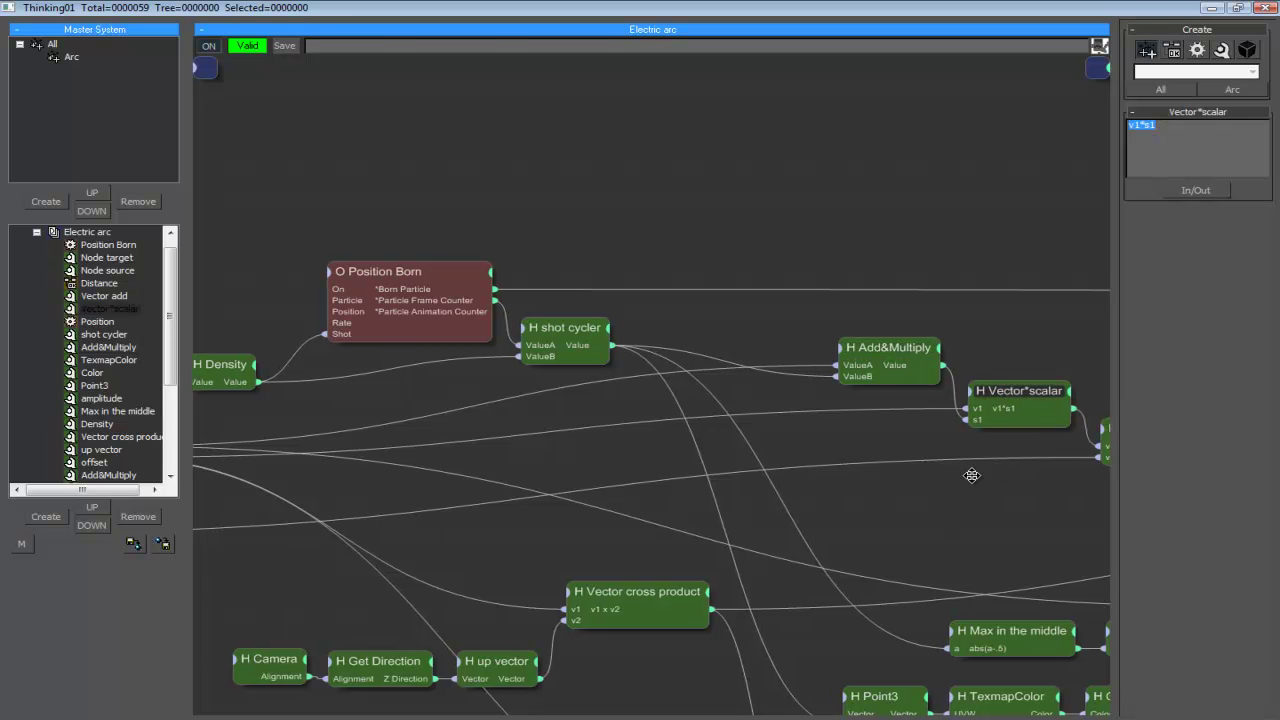
{"action": "middle_click_drag", "start_coordinate": [763, 434], "coordinate": [843, 428]}
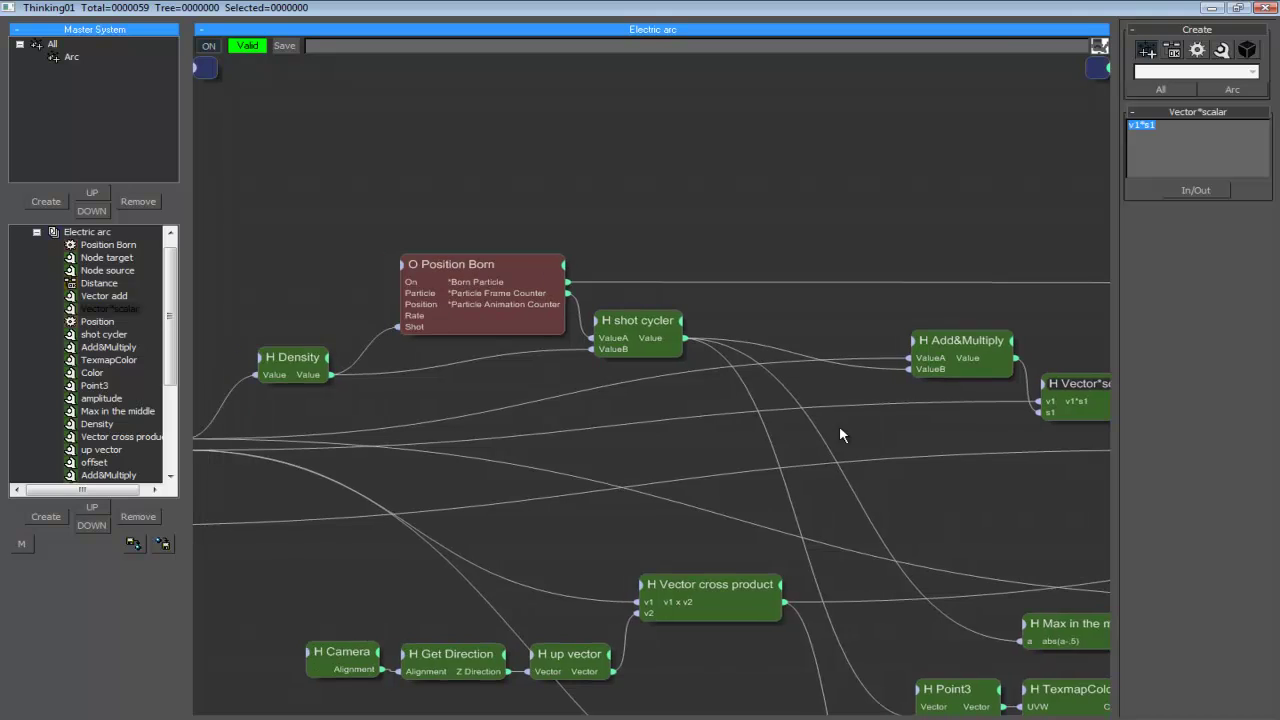
{"action": "middle_click_drag", "start_coordinate": [997, 421], "coordinate": [860, 400]}
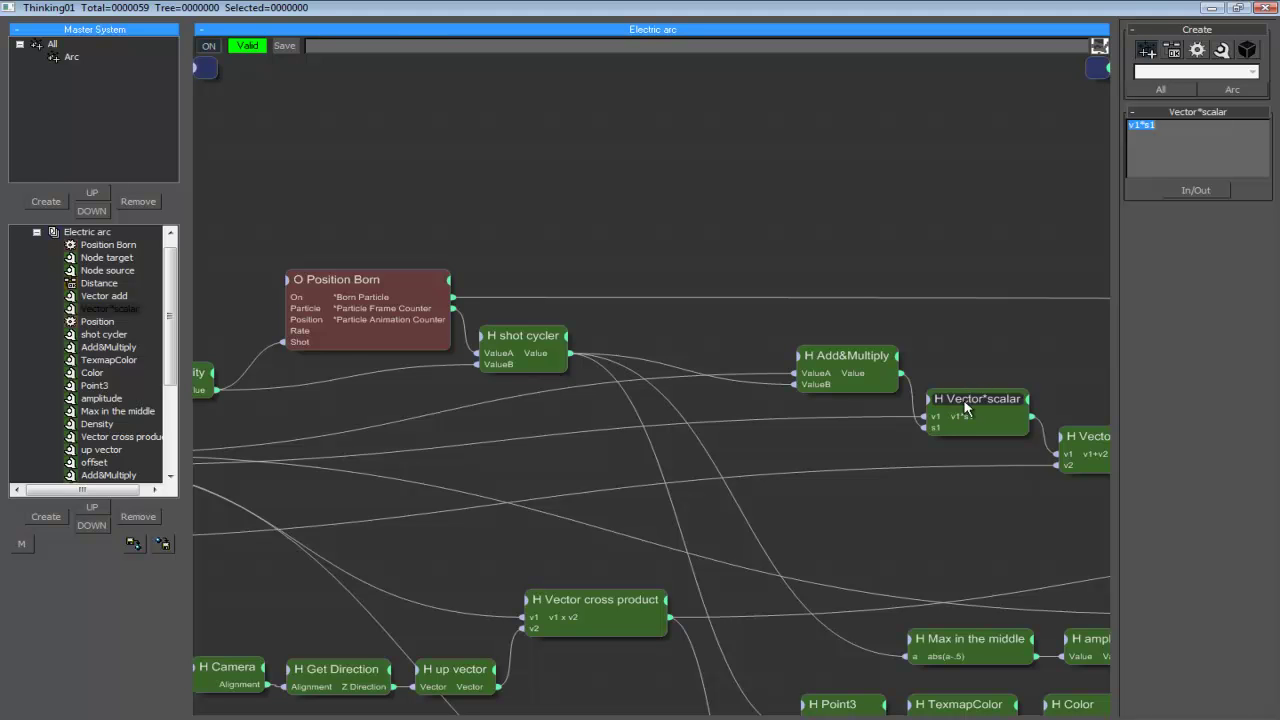
{"action": "middle_click_drag", "start_coordinate": [444, 433], "coordinate": [518, 448]}
{"action": "middle_click_drag", "start_coordinate": [967, 387], "coordinate": [499, 392]}
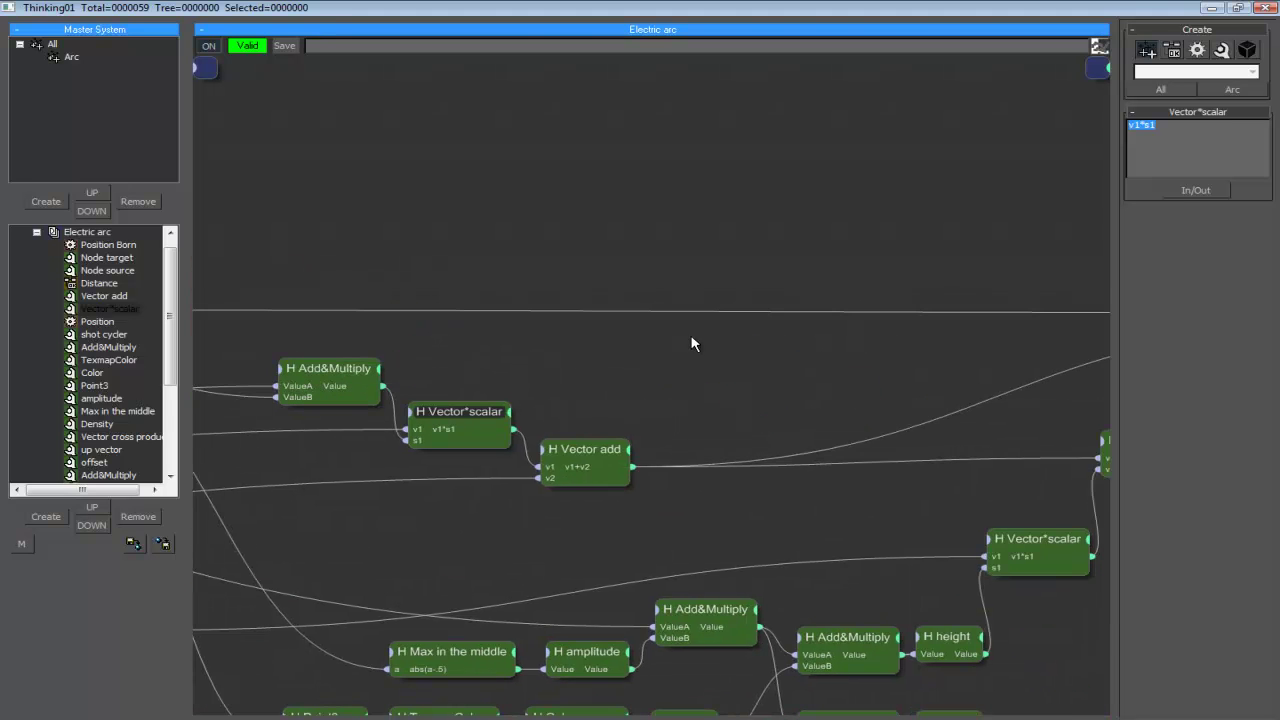
{"action": "middle_click_drag", "start_coordinate": [957, 320], "coordinate": [874, 315]}
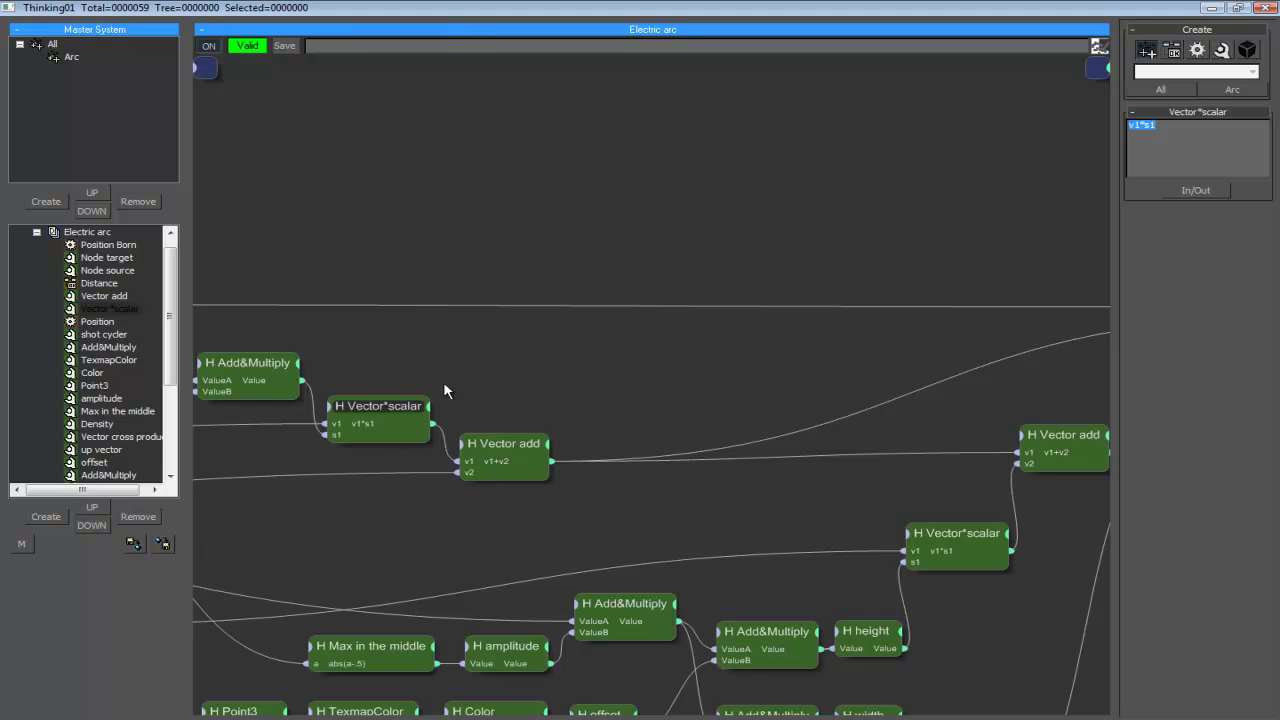
{"action": "middle_click_drag", "start_coordinate": [561, 377], "coordinate": [577, 357]}
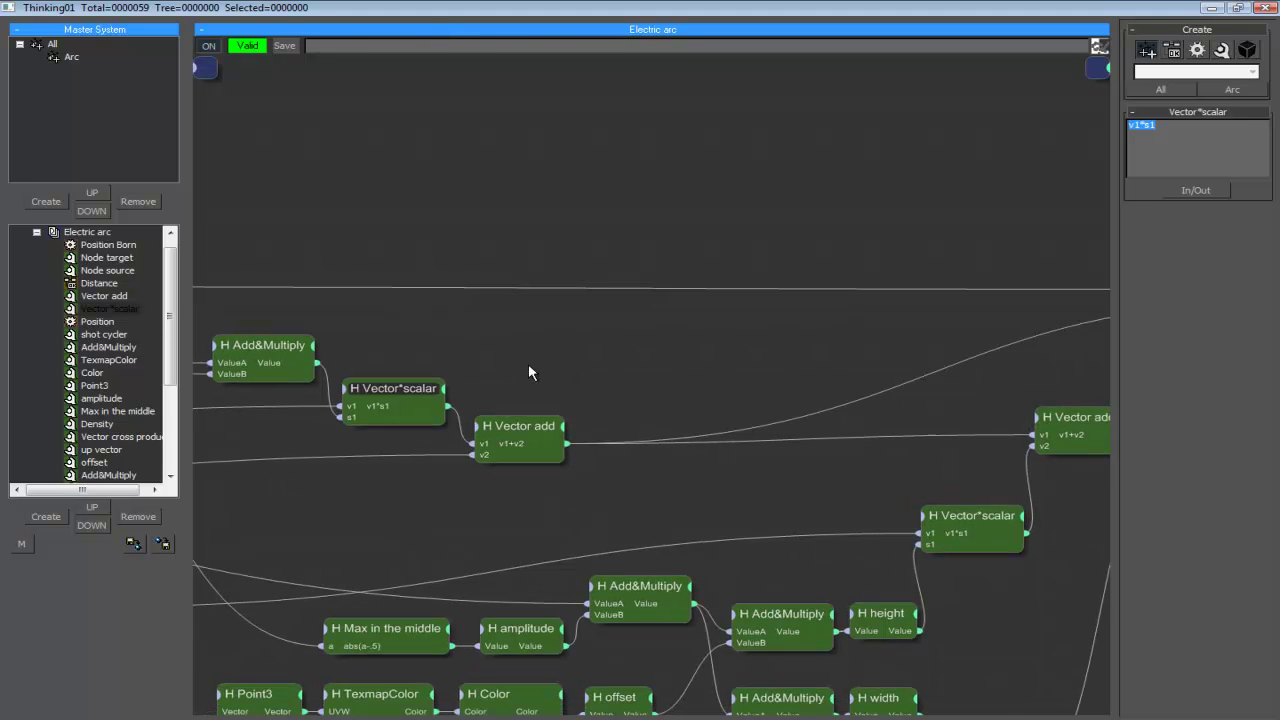
Step: Connect the Position node's Position input to the first Vector*scalar output instead of Vector add, and locate the shifted particle line in the viewport
{"action": "left_click", "coordinate": [517, 440]}
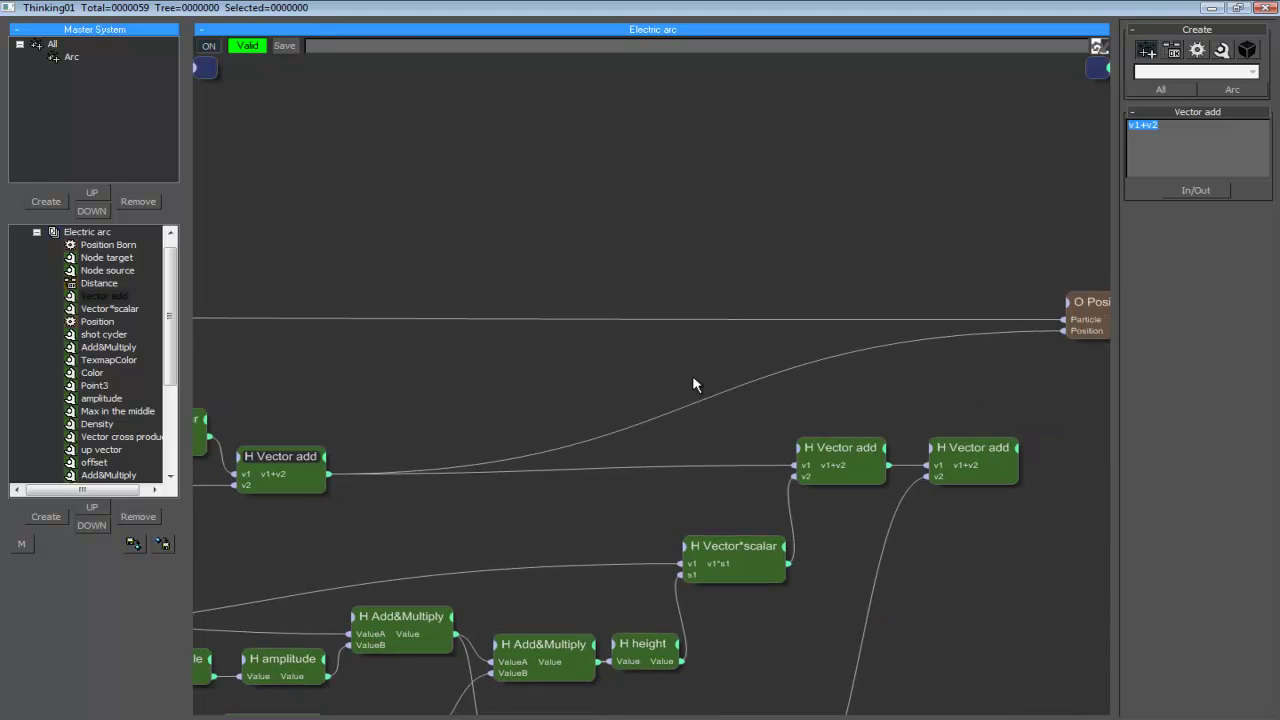
{"action": "left_click_drag", "start_coordinate": [1073, 330], "coordinate": [260, 436]}
{"action": "double_click", "coordinate": [383, 7]}
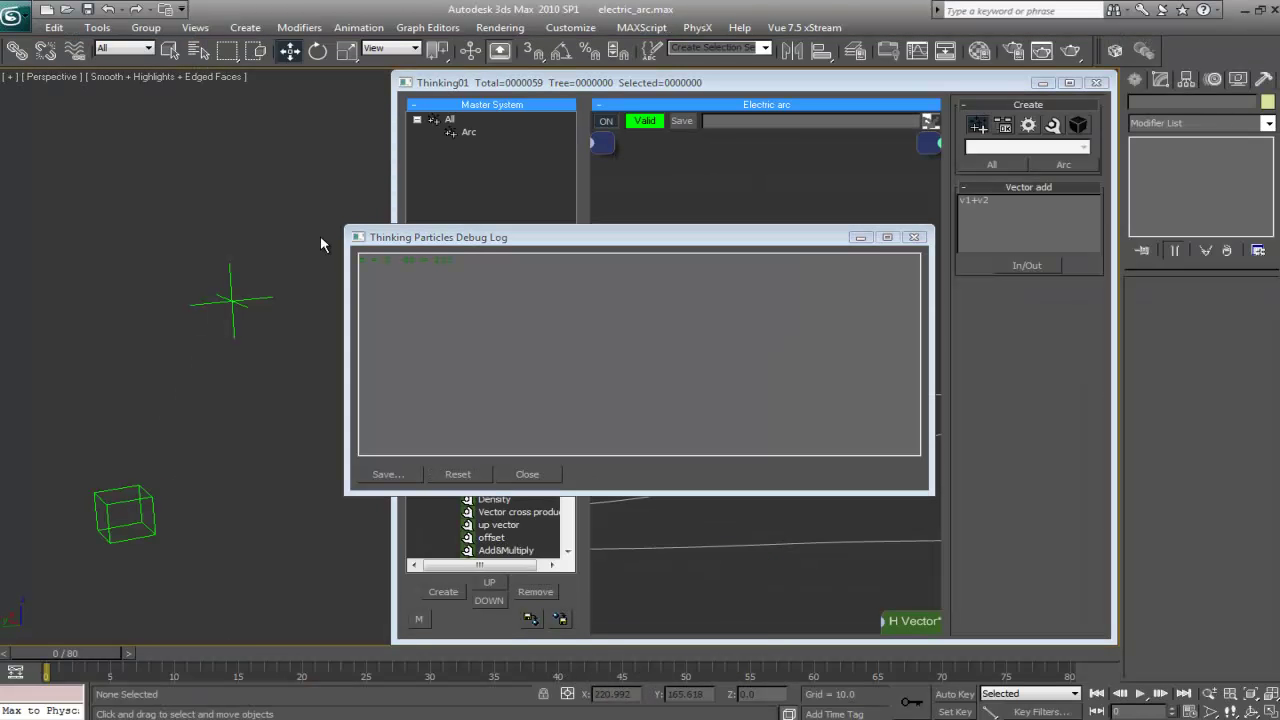
{"action": "key", "text": "Escape"}
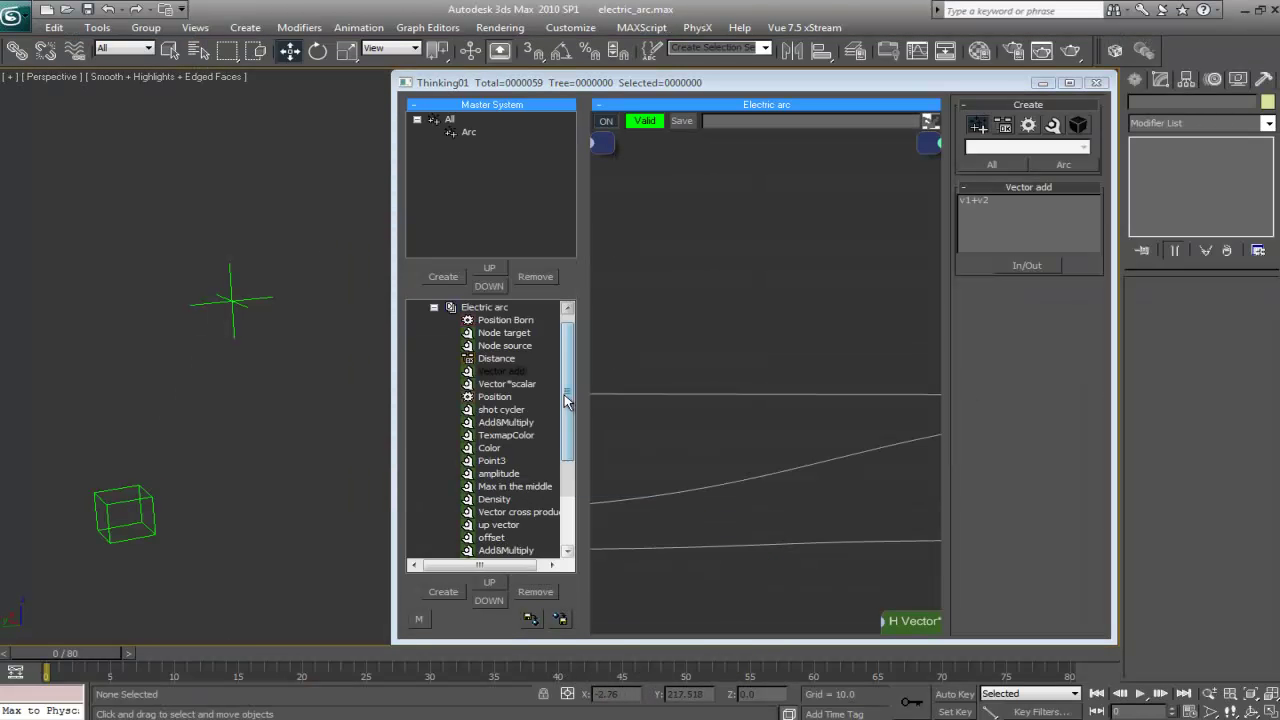
{"action": "middle_click_drag", "start_coordinate": [343, 280], "coordinate": [148, 301]}
{"action": "scroll", "coordinate": [277, 302], "scroll_direction": "down", "scroll_amount": 3}
{"action": "scroll", "coordinate": [294, 295], "scroll_direction": "down", "scroll_amount": 3}
{"action": "middle_click_drag", "start_coordinate": [296, 295], "coordinate": [121, 297]}
{"action": "middle_click_drag", "start_coordinate": [263, 277], "coordinate": [161, 333]}
Step: Try moving the cross-shaped point helper to watch the particle line react, cancel the move and deselect the helper
{"action": "left_click", "coordinate": [53, 388]}
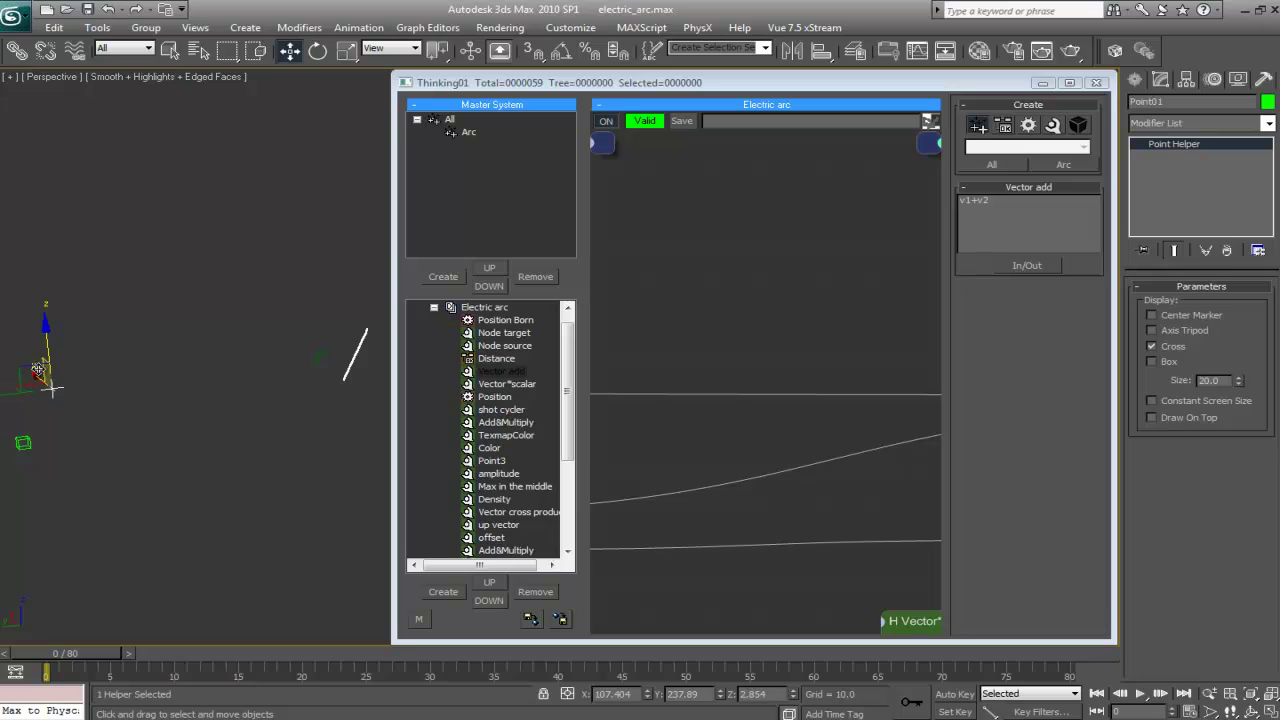
{"action": "left_click_drag", "start_coordinate": [25, 373], "coordinate": [46, 292]}
{"action": "right_click", "coordinate": [46, 292]}
{"action": "left_click", "coordinate": [174, 285]}
Step: Enlarge the network editor and reconnect the Position node's Position input to the first Vector add node's output
{"action": "left_click", "coordinate": [663, 83]}
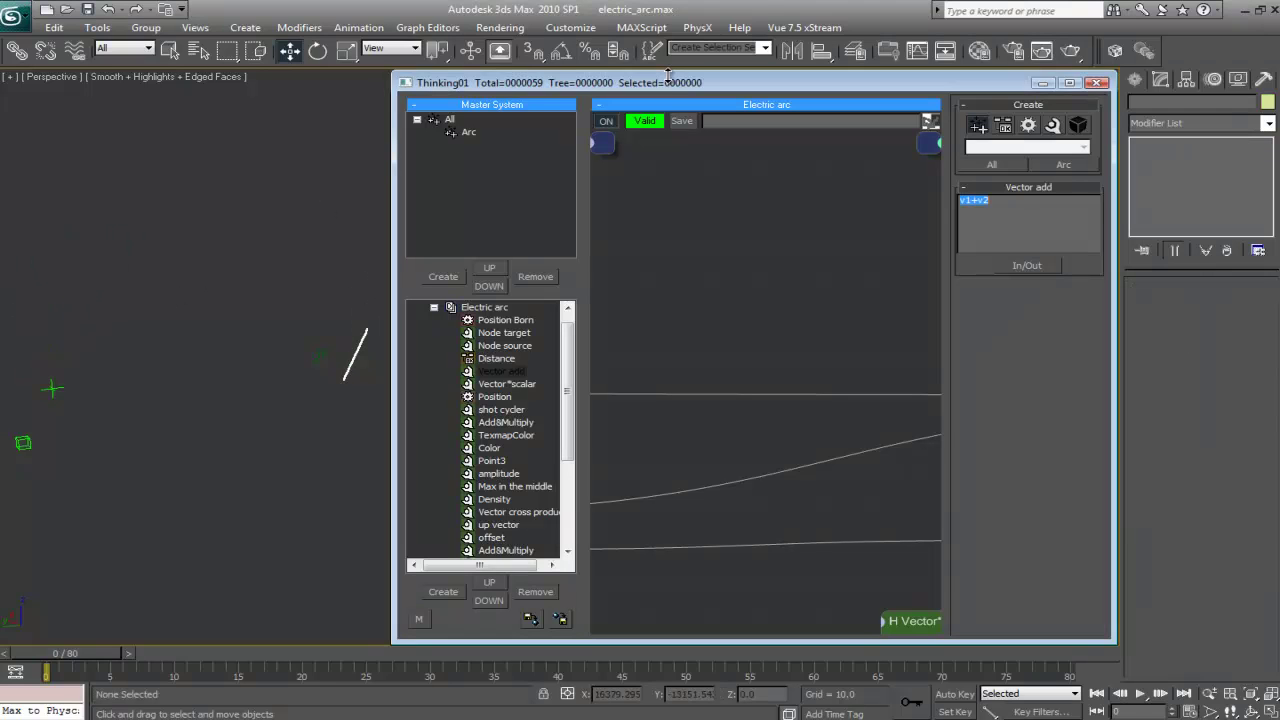
{"action": "double_click", "coordinate": [663, 83]}
{"action": "mouse_move", "coordinate": [594, 357]}
{"action": "middle_mouse_down"}
{"action": "mouse_move", "coordinate": [643, 340]}
{"action": "mouse_move", "coordinate": [612, 360]}
{"action": "middle_mouse_up"}
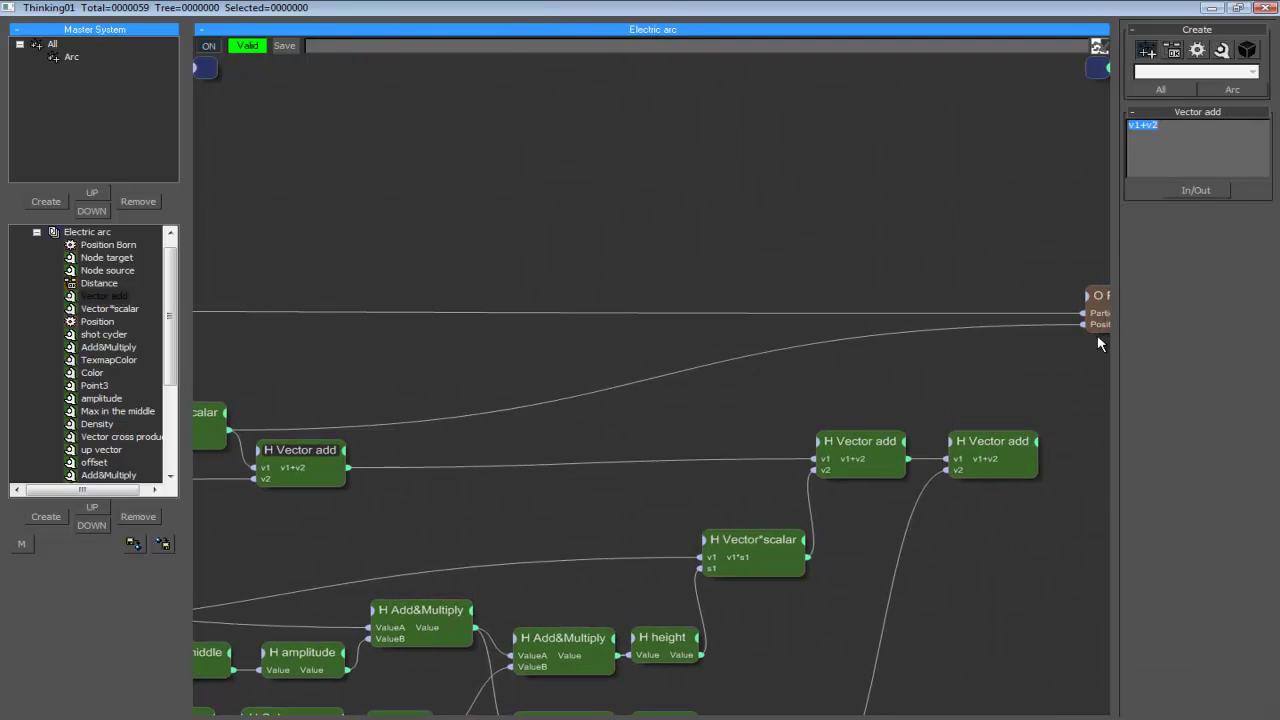
{"action": "left_click", "coordinate": [1101, 327]}
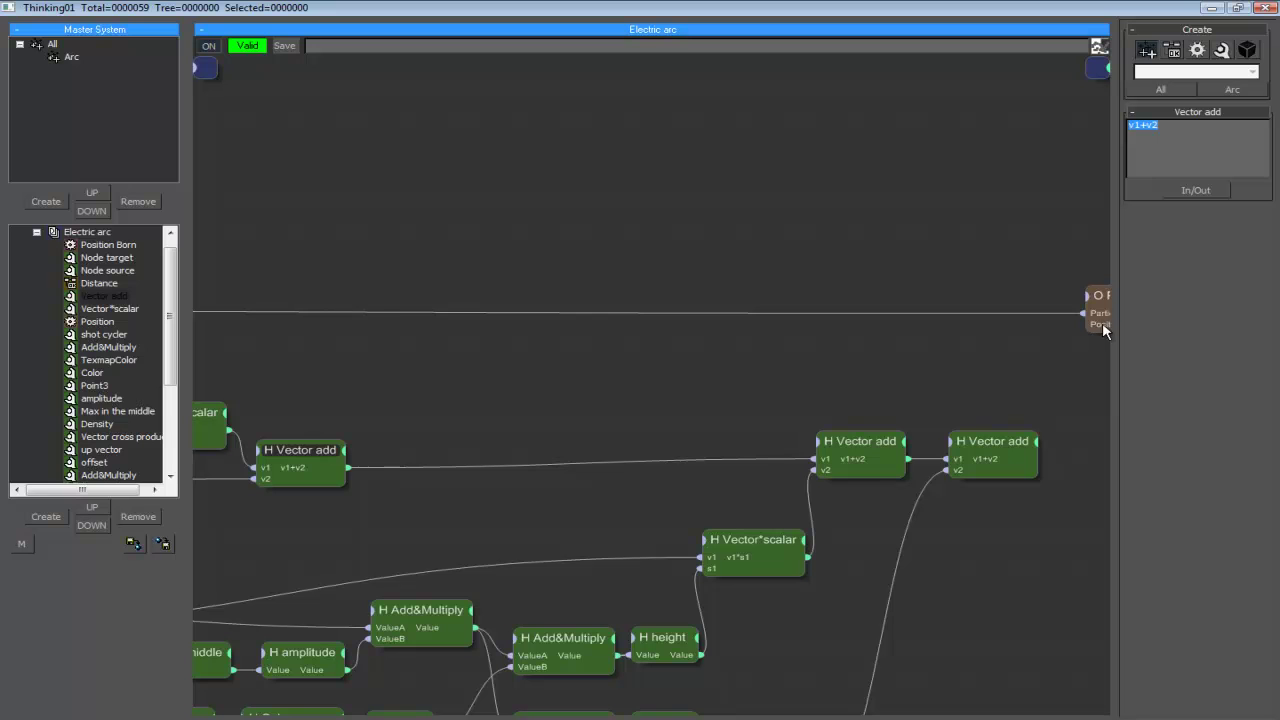
{"action": "left_click_drag", "start_coordinate": [1104, 327], "coordinate": [327, 461]}
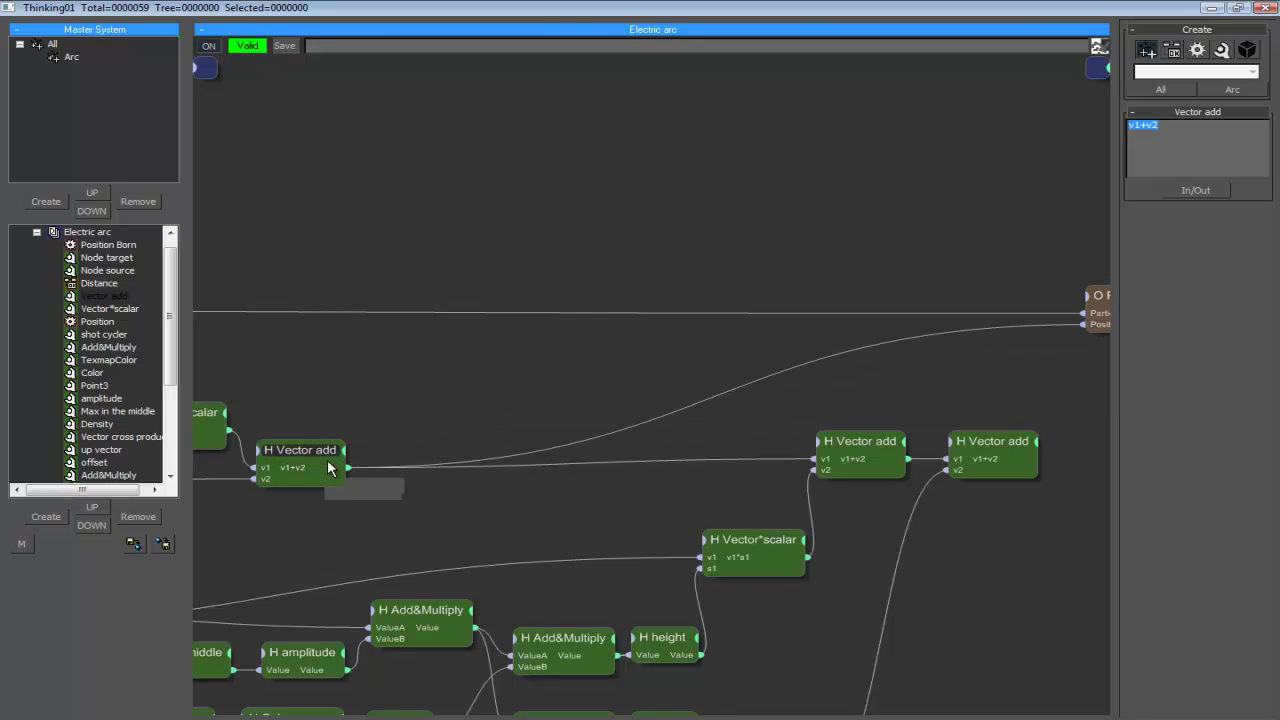
Step: Trace the first Vector add node's inputs back to the Node source and inspect which object that node references
{"action": "middle_click_drag", "start_coordinate": [352, 416], "coordinate": [948, 334]}
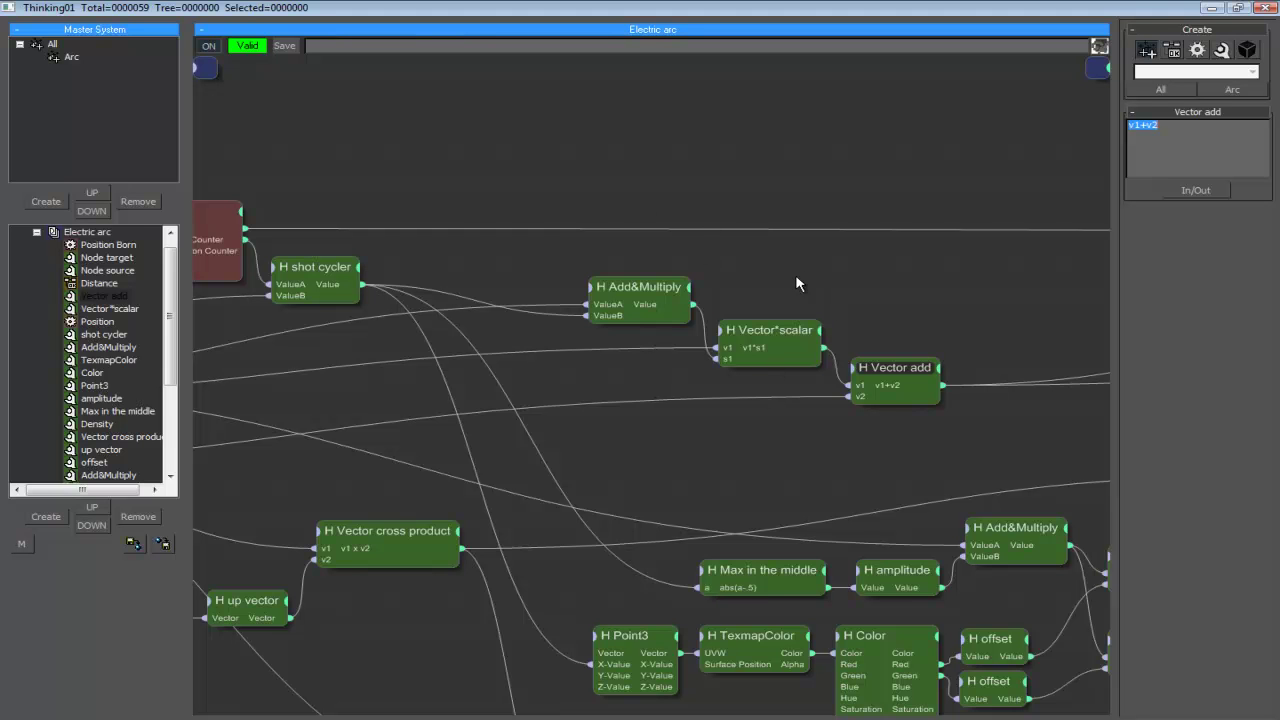
{"action": "middle_click_drag", "start_coordinate": [834, 261], "coordinate": [930, 258]}
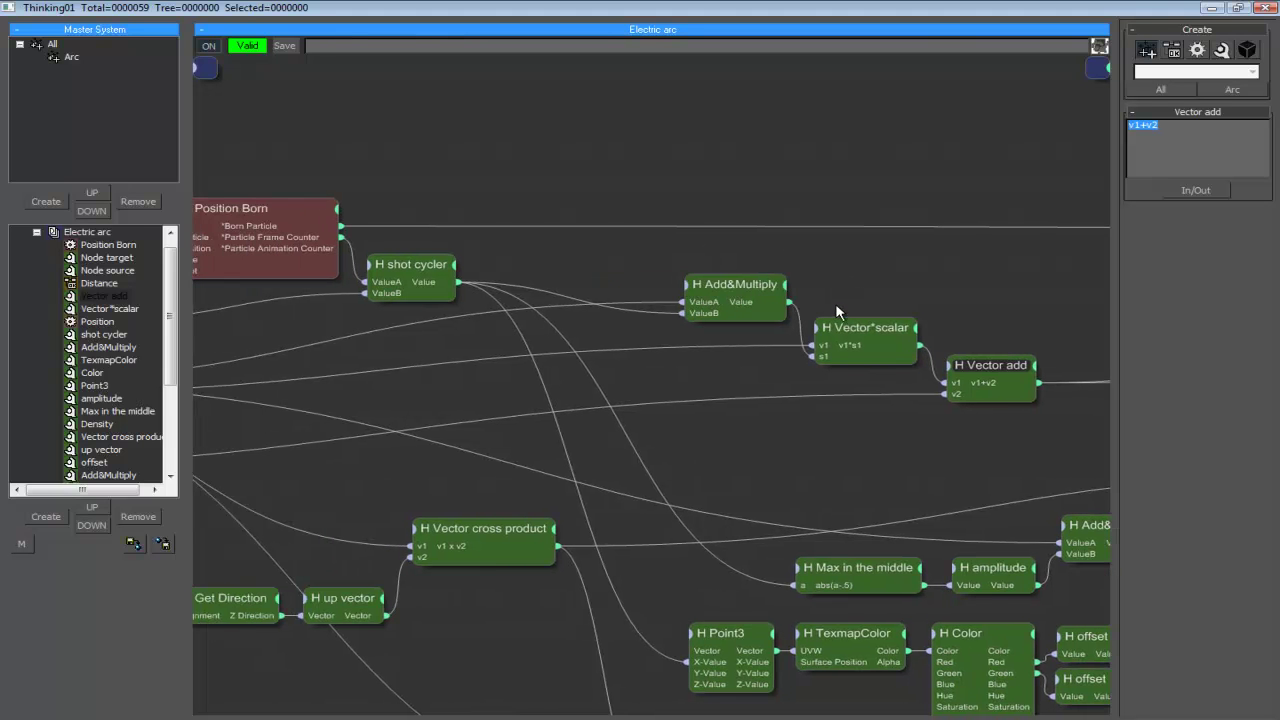
{"action": "middle_click_drag", "start_coordinate": [911, 434], "coordinate": [1171, 419]}
{"action": "middle_click_drag", "start_coordinate": [669, 409], "coordinate": [908, 391]}
{"action": "left_click", "coordinate": [298, 430]}
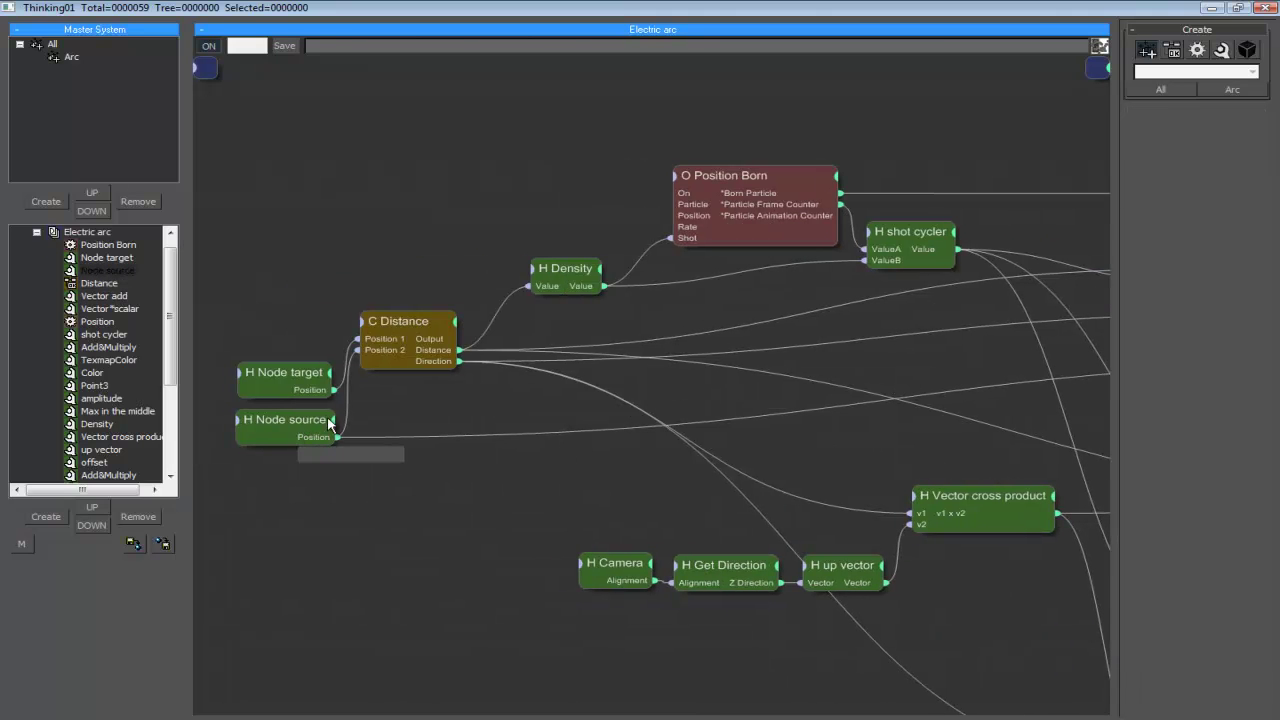
{"action": "middle_click_drag", "start_coordinate": [476, 359], "coordinate": [11, 362]}
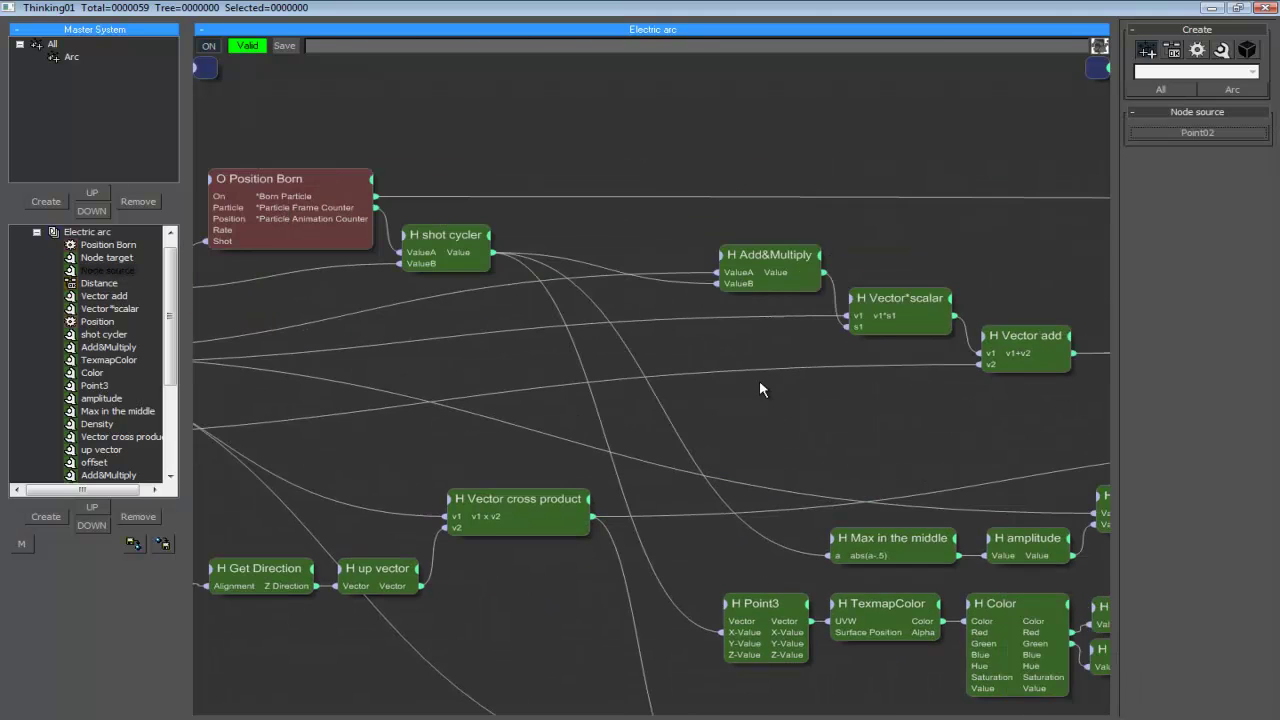
Step: Restore the smaller editor, select the cross-shaped point helper and check the particle line between both helpers in the viewport
{"action": "double_click", "coordinate": [720, 8]}
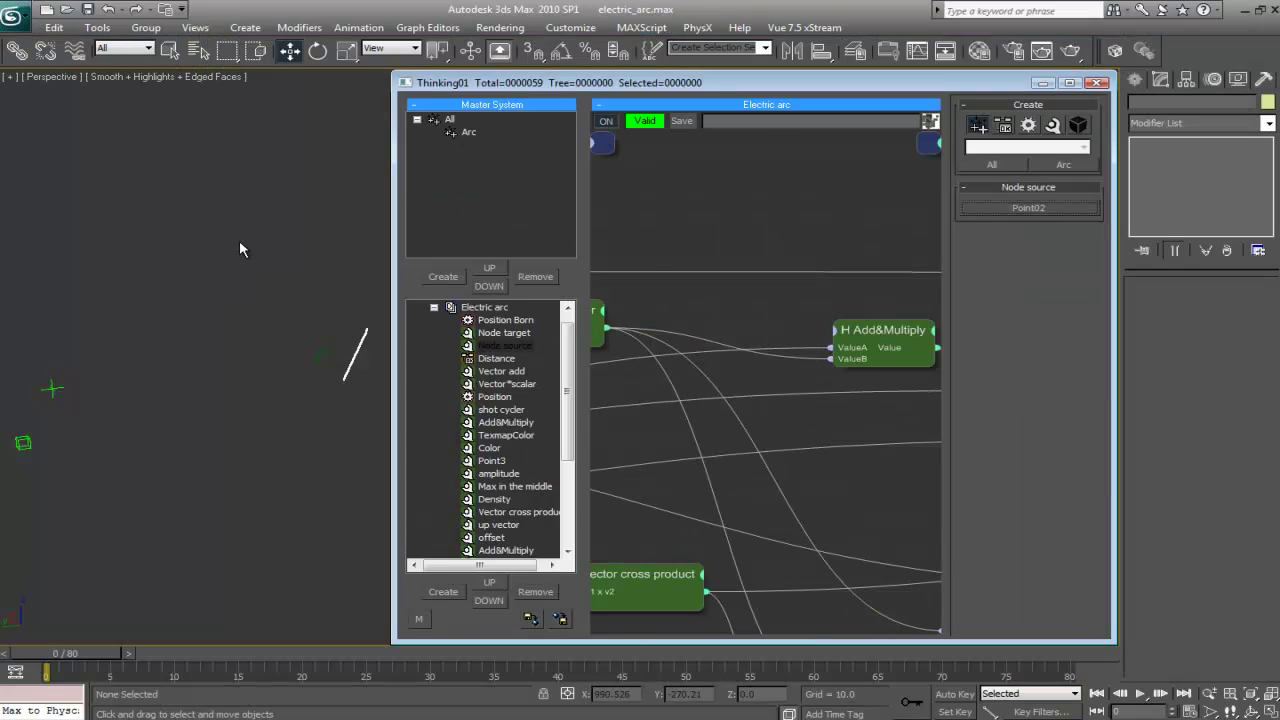
{"action": "mouse_move", "coordinate": [239, 250]}
{"action": "middle_mouse_down"}
{"action": "mouse_move", "coordinate": [156, 334]}
{"action": "mouse_move", "coordinate": [420, 336]}
{"action": "mouse_move", "coordinate": [295, 340]}
{"action": "mouse_move", "coordinate": [337, 340]}
{"action": "middle_mouse_up"}
{"action": "middle_click_drag", "start_coordinate": [133, 342], "coordinate": [200, 327]}
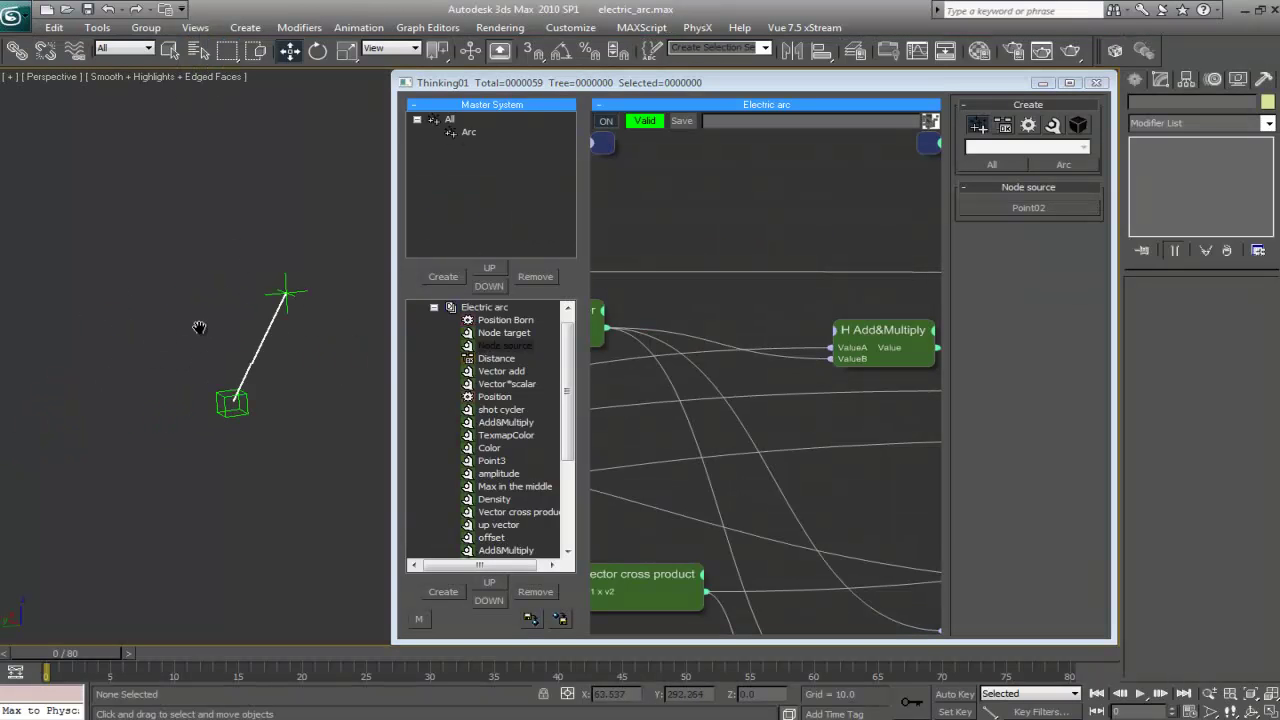
{"action": "left_click", "coordinate": [287, 291]}
{"action": "middle_click_drag", "start_coordinate": [287, 291], "coordinate": [206, 271]}
{"action": "middle_click_drag", "start_coordinate": [327, 283], "coordinate": [334, 308]}
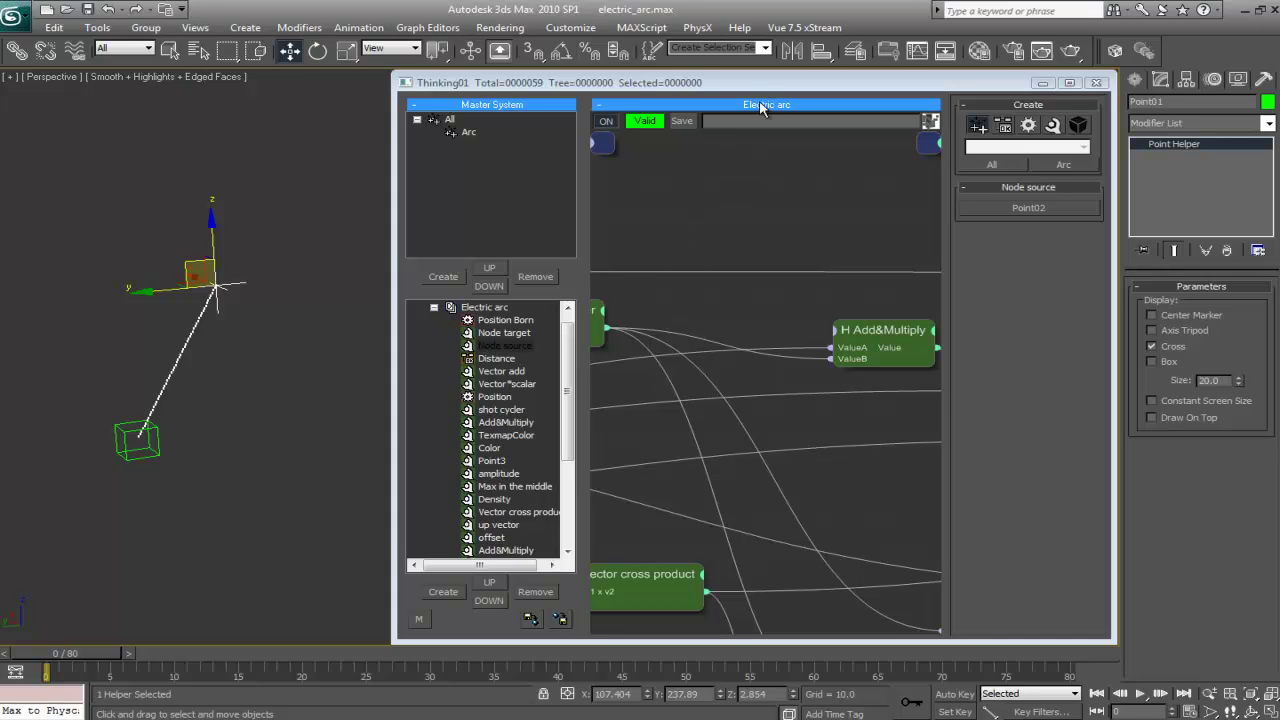
Step: Collapse the Electric arc node list and, in the enlarged editor, examine the amplitude, texture colour, offset, height and width branches
{"action": "left_click", "coordinate": [434, 308]}
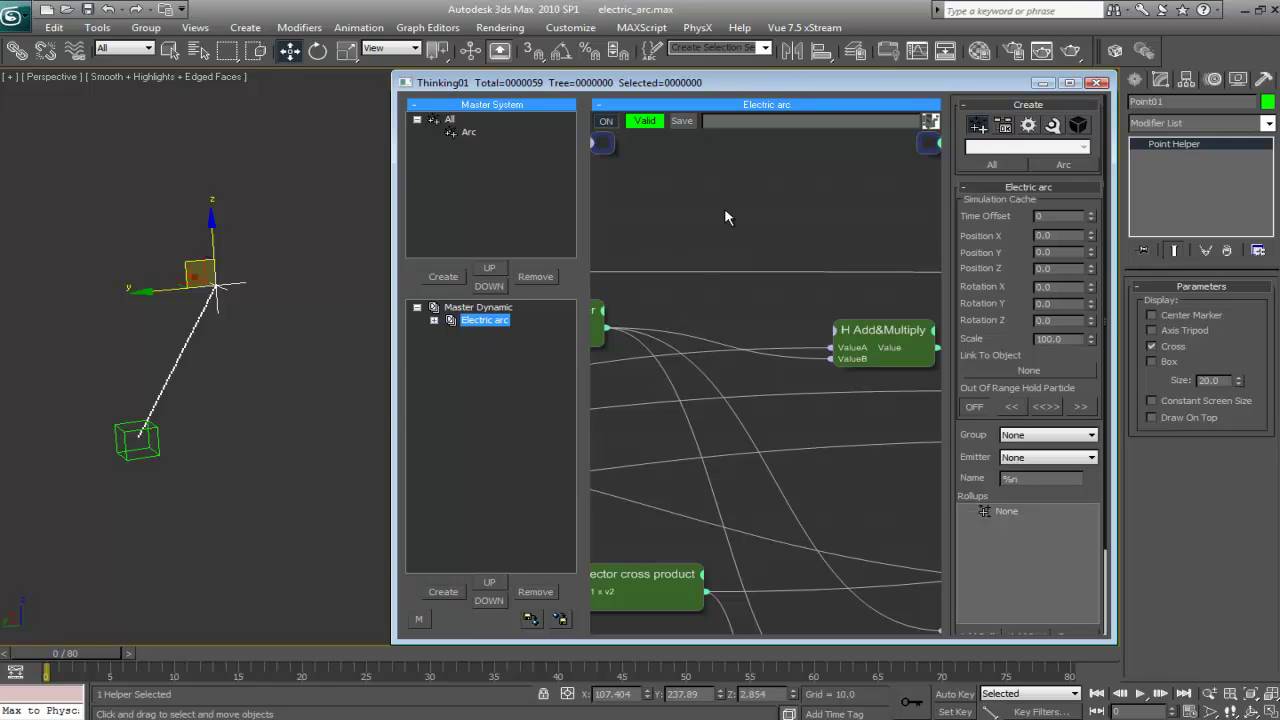
{"action": "double_click", "coordinate": [754, 85]}
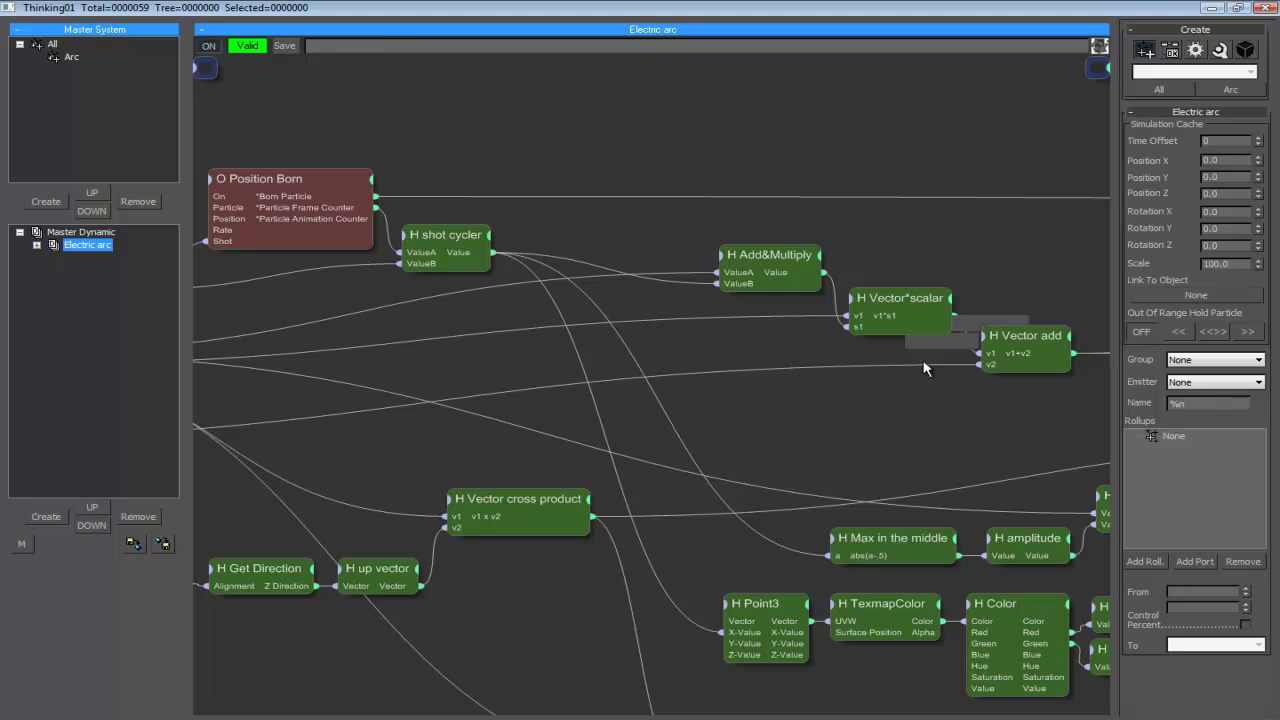
{"action": "middle_click_drag", "start_coordinate": [902, 426], "coordinate": [542, 424]}
{"action": "middle_click_drag", "start_coordinate": [677, 397], "coordinate": [417, 512]}
{"action": "middle_click_drag", "start_coordinate": [891, 317], "coordinate": [760, 326]}
{"action": "middle_click_drag", "start_coordinate": [814, 295], "coordinate": [998, 219]}
{"action": "middle_click_drag", "start_coordinate": [474, 408], "coordinate": [579, 372]}
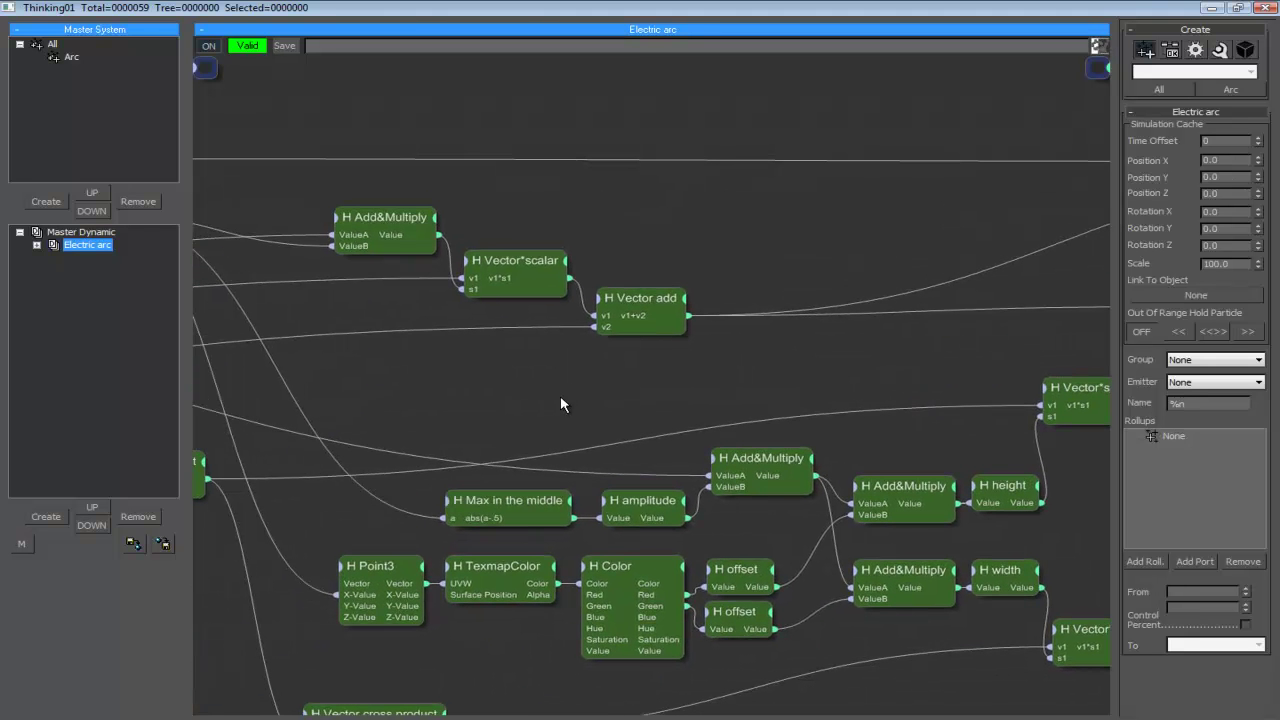
{"action": "middle_click_drag", "start_coordinate": [572, 382], "coordinate": [800, 336]}
{"action": "middle_click_drag", "start_coordinate": [577, 297], "coordinate": [537, 266]}
{"action": "middle_click_drag", "start_coordinate": [576, 370], "coordinate": [751, 528]}
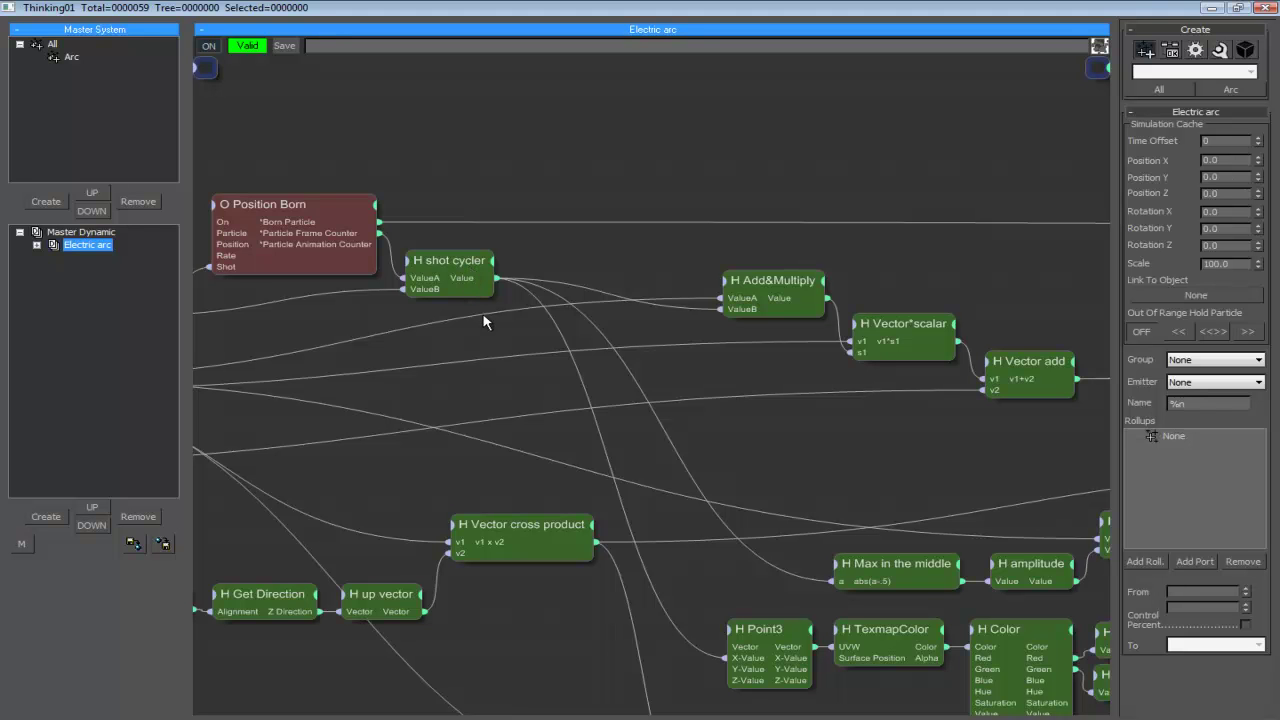
Step: Enlarge the Green noise map's preview from the Material Editor, place it over the viewport and test its noise phase
{"action": "double_click", "coordinate": [630, 7]}
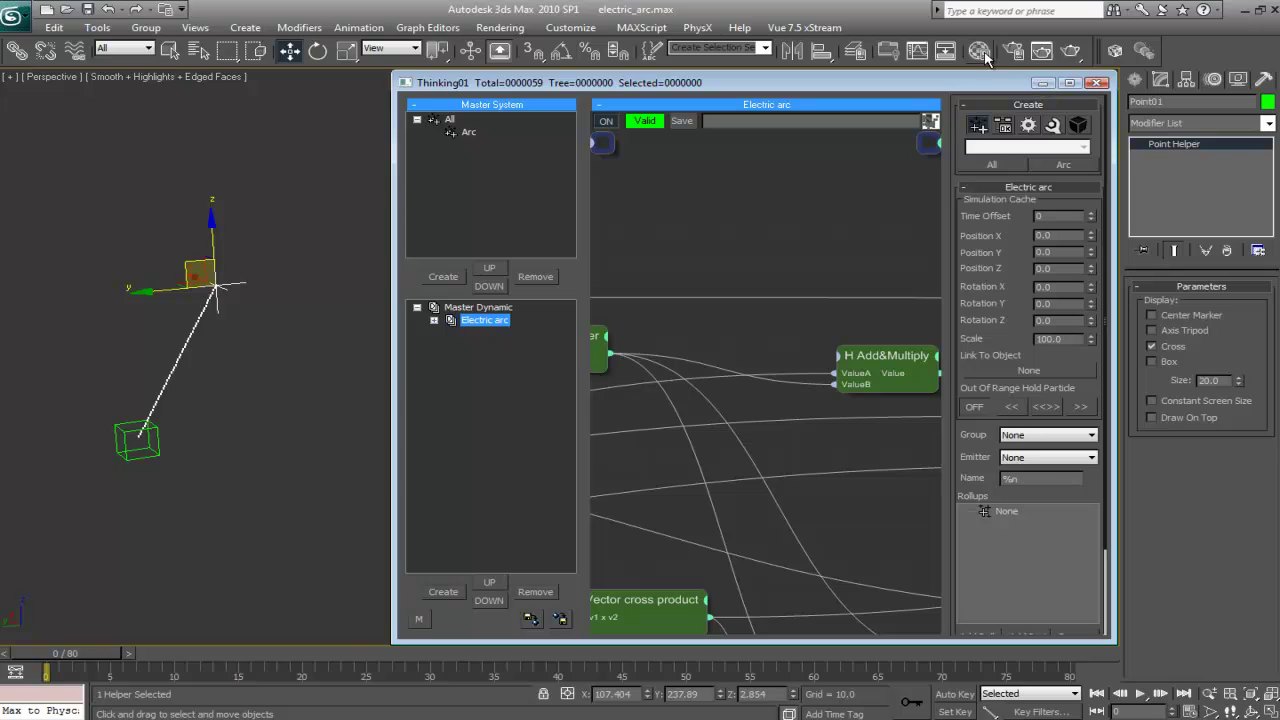
{"action": "key", "text": "m"}
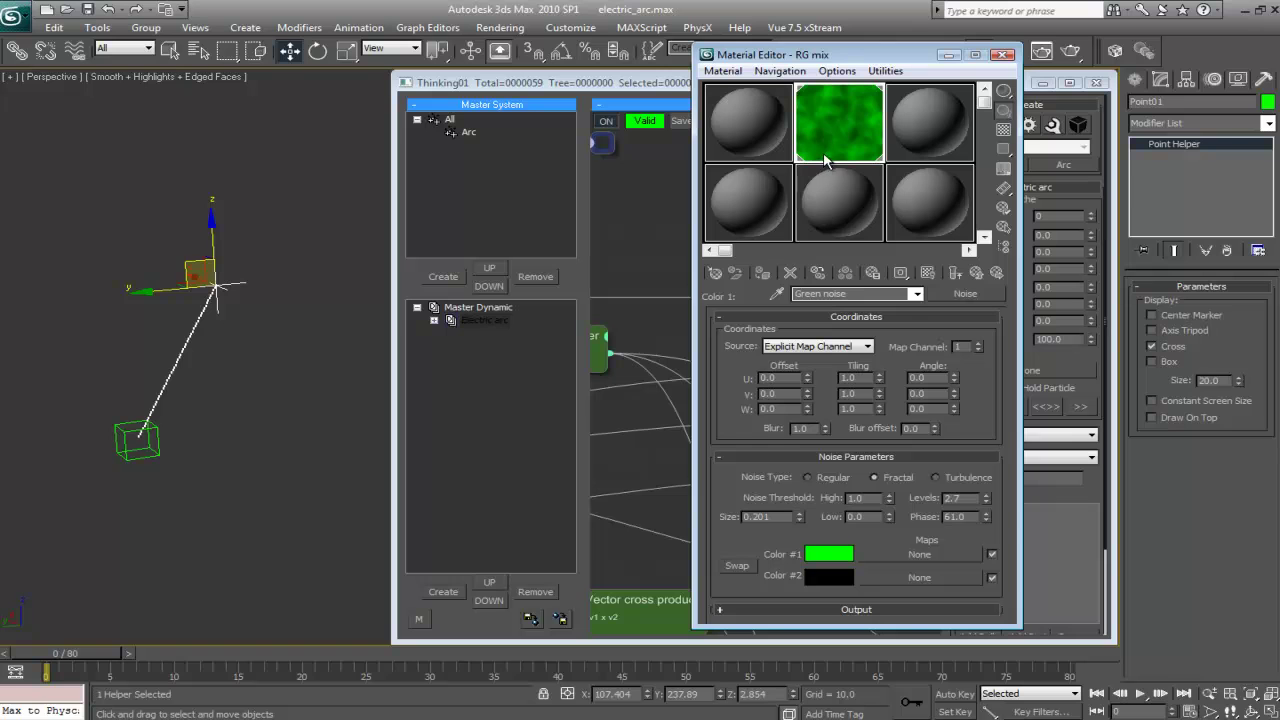
{"action": "double_click", "coordinate": [847, 100]}
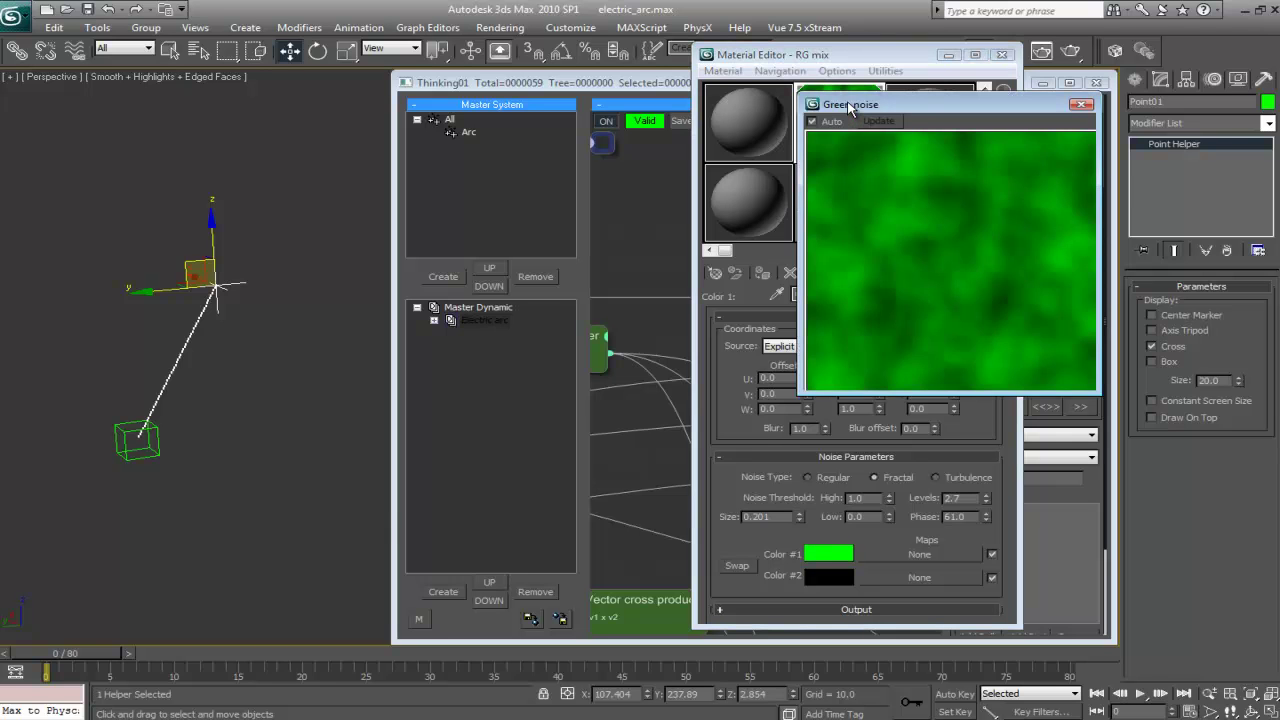
{"action": "left_click_drag", "start_coordinate": [847, 100], "coordinate": [140, 222]}
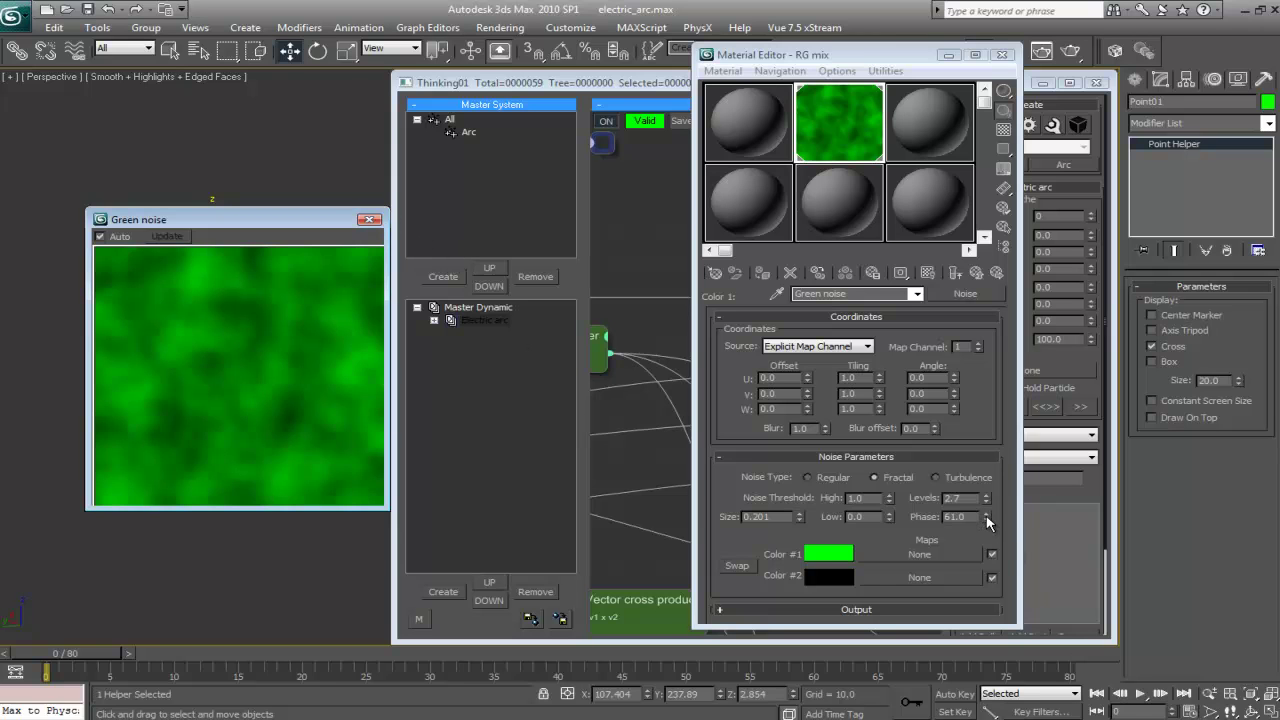
{"action": "mouse_move", "coordinate": [987, 516]}
{"action": "left_mouse_down"}
{"action": "mouse_move", "coordinate": [988, 503]}
{"action": "mouse_move", "coordinate": [990, 514]}
{"action": "left_mouse_up"}
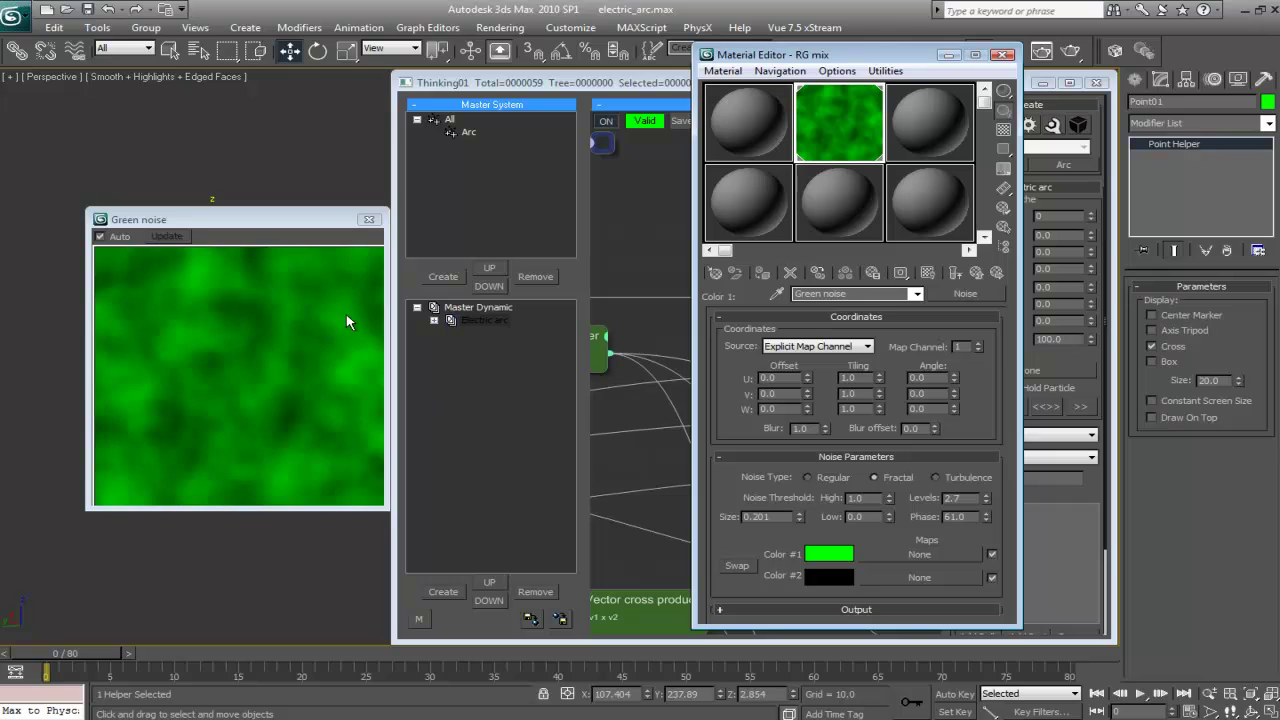